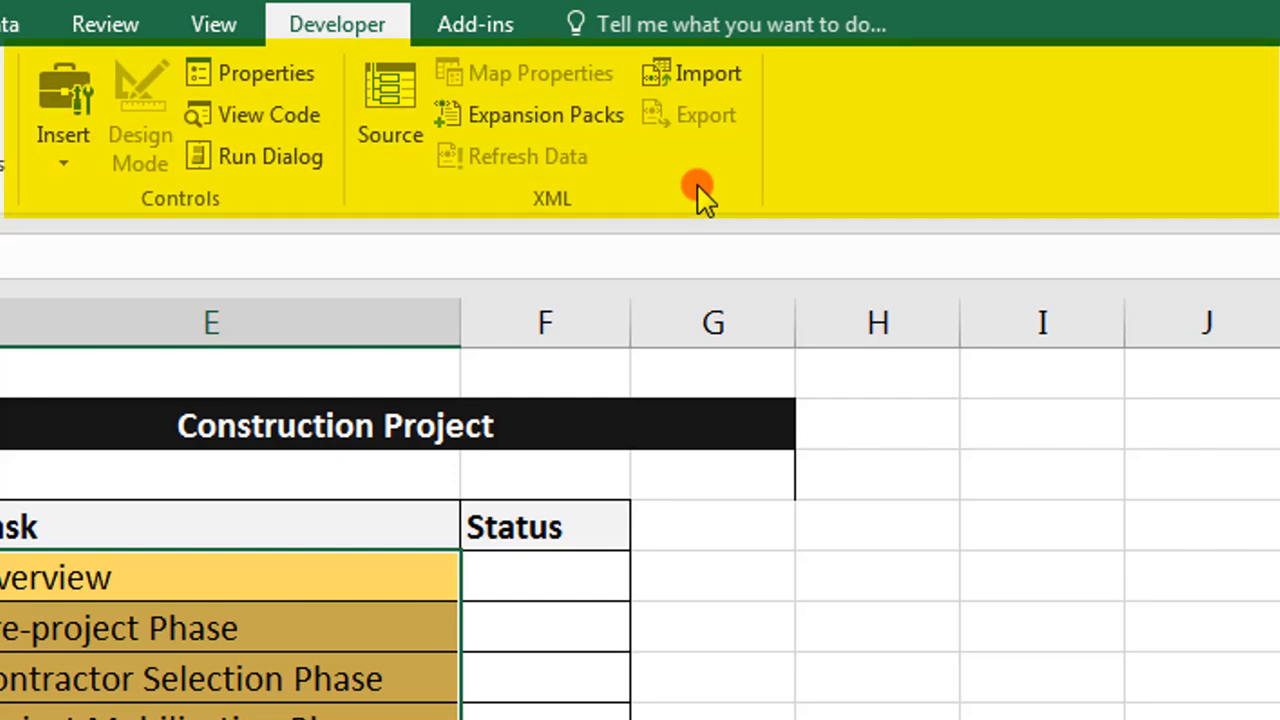
Make sure the Developer tab is enabled among the main tabs in the ribbon customization options.
right_click(698, 186)
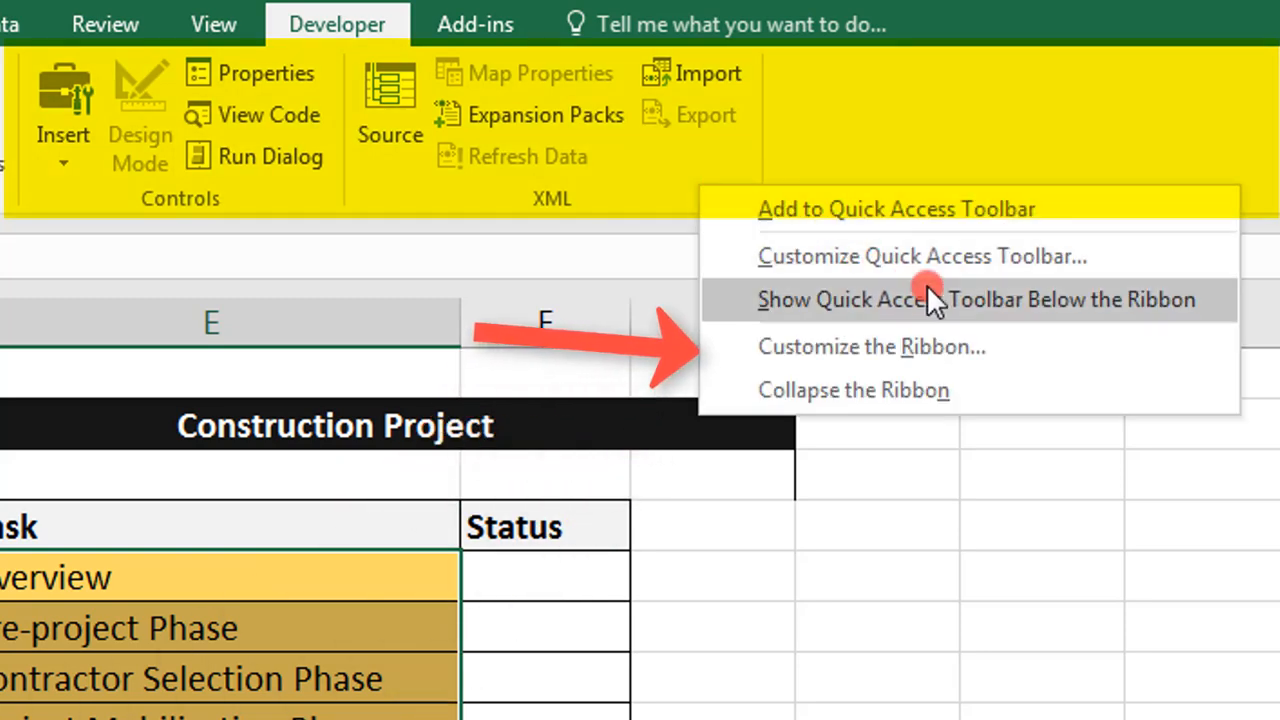
left_click(958, 350)
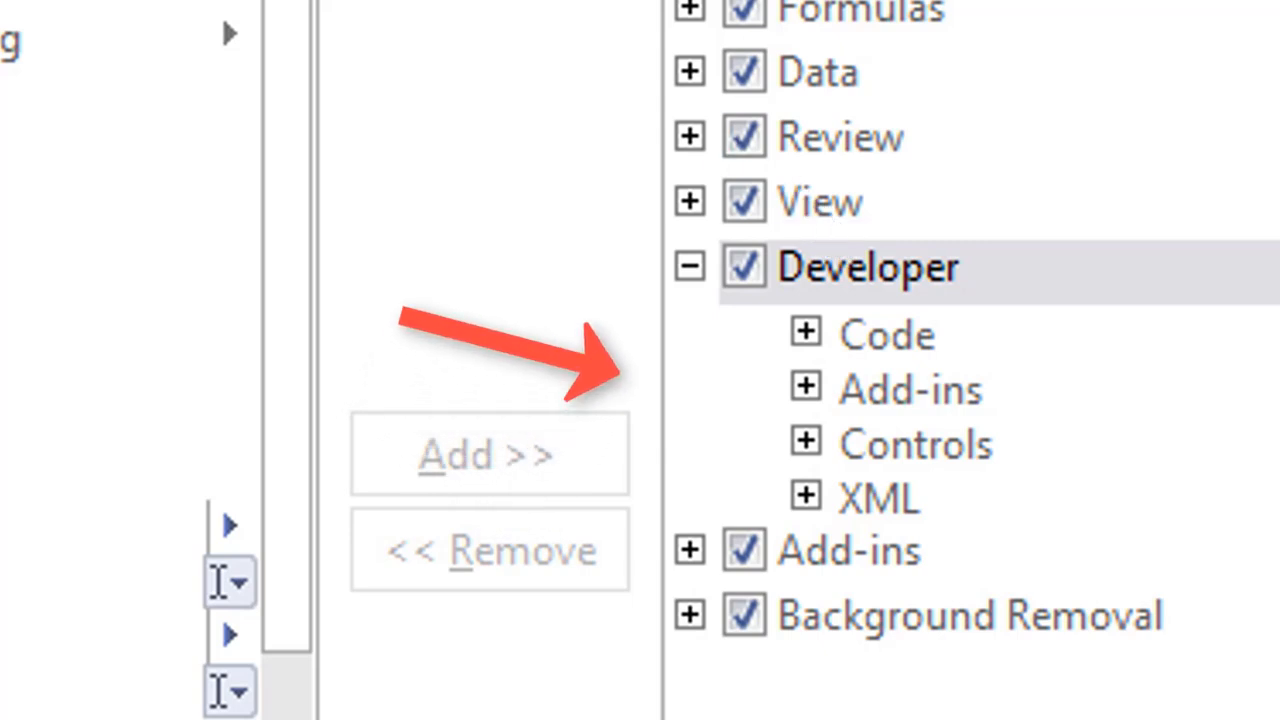
left_click(742, 268)
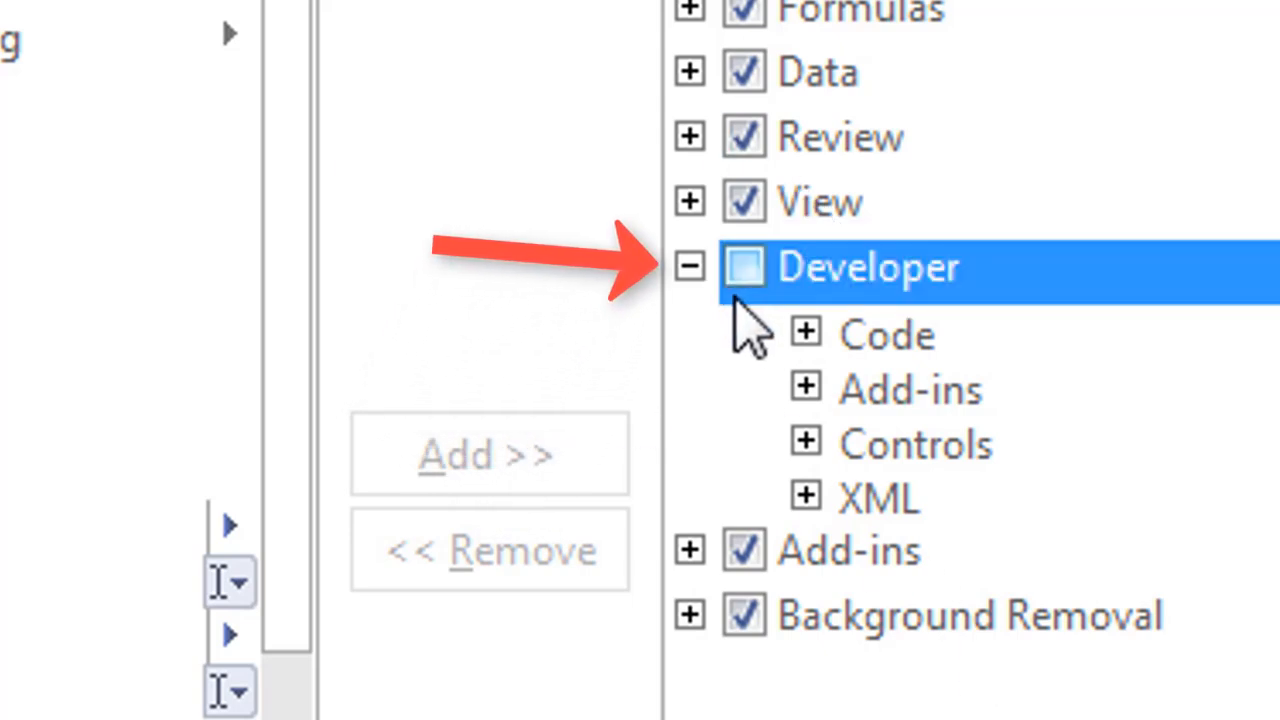
left_click(745, 269)
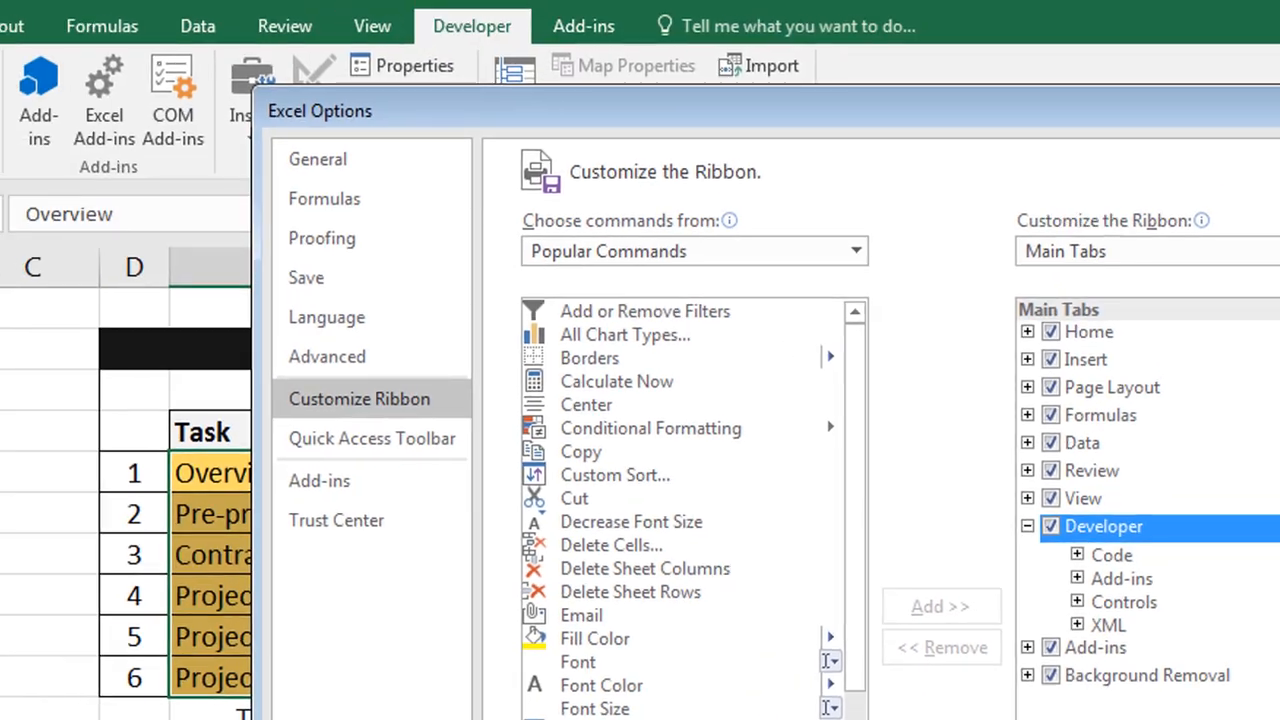
key("Return")
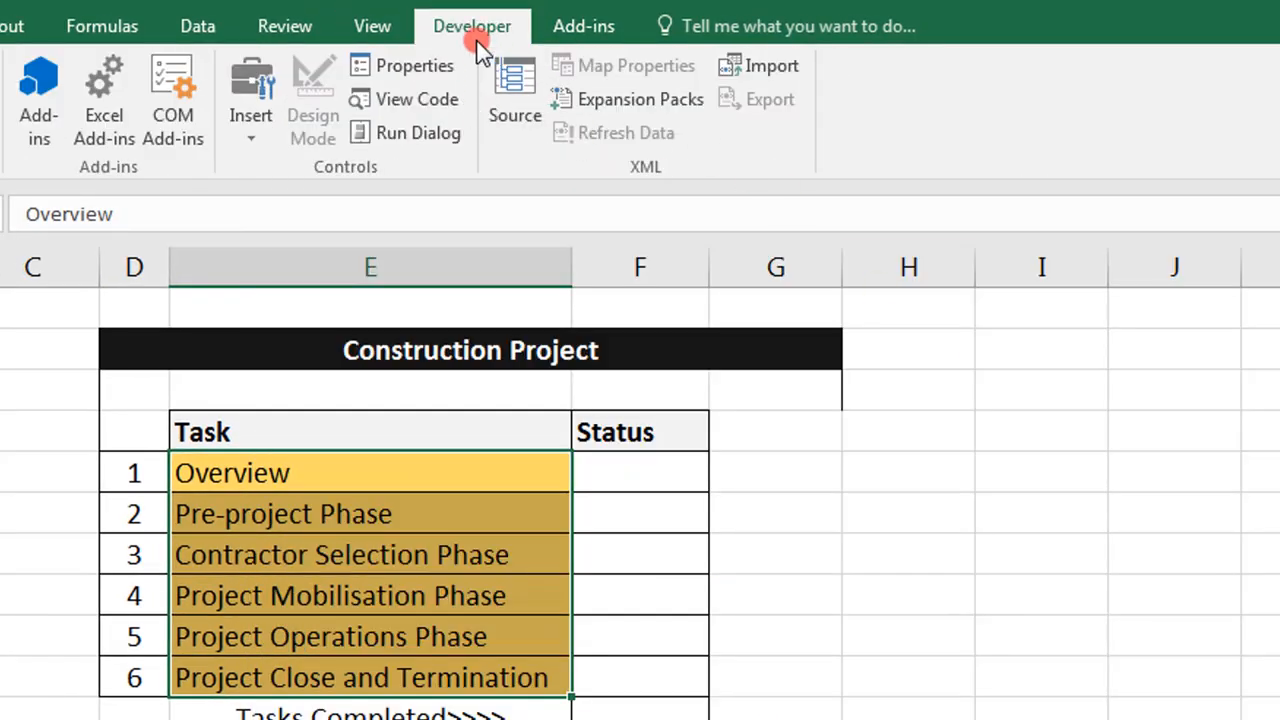
Insert a Form Controls check box in the Status cell of the Overview task and align it within the cell.
left_click(669, 487)
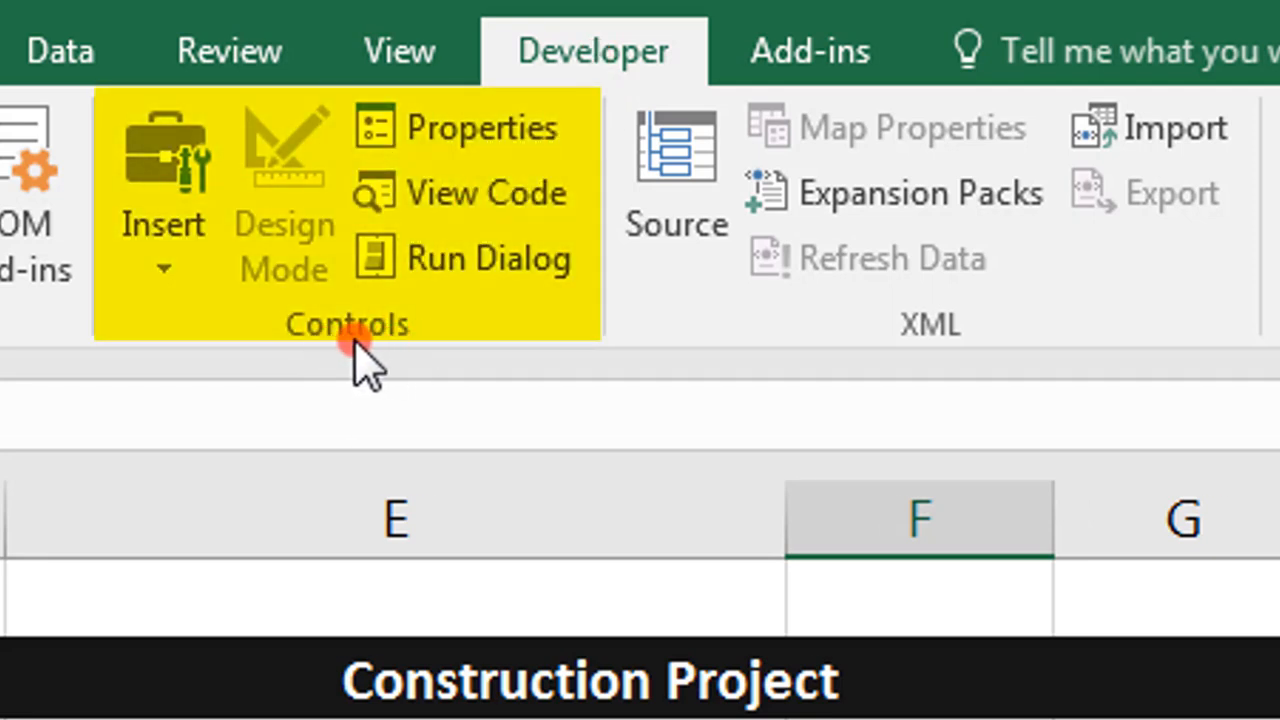
left_click(163, 275)
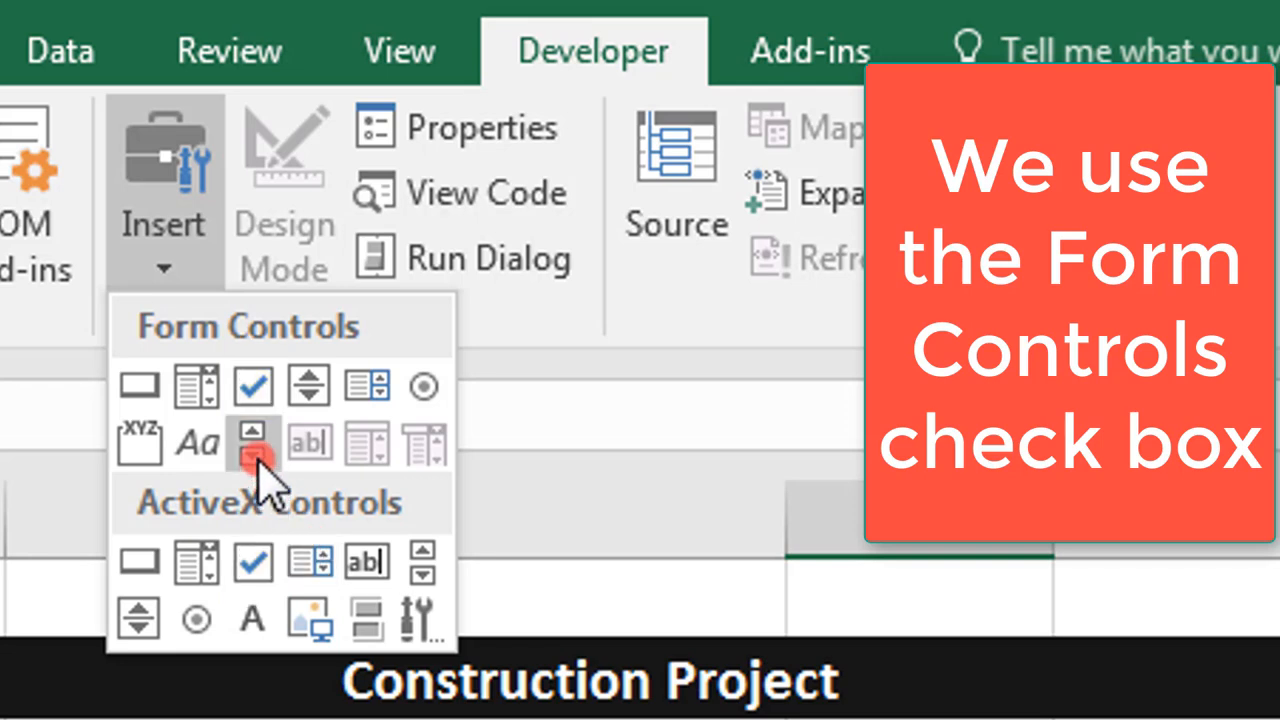
left_click(252, 400)
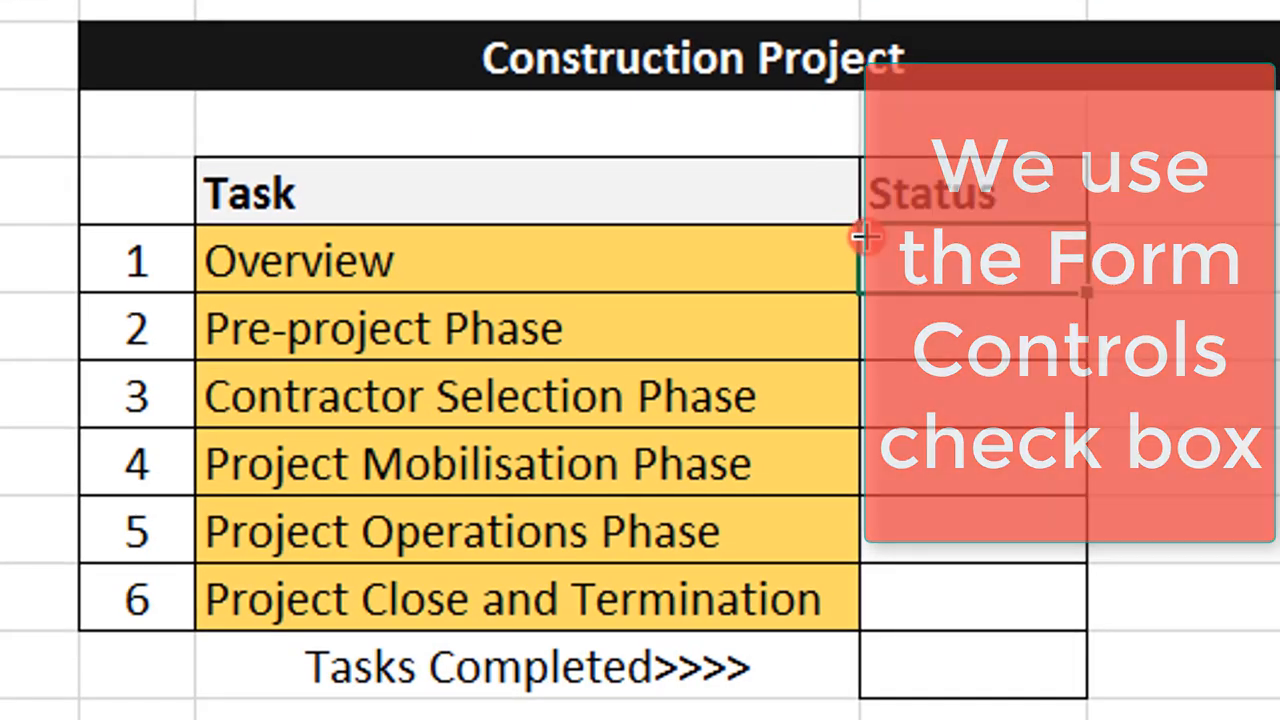
left_click_drag(848, 443, 854, 450)
left_click_drag(938, 257, 1069, 255)
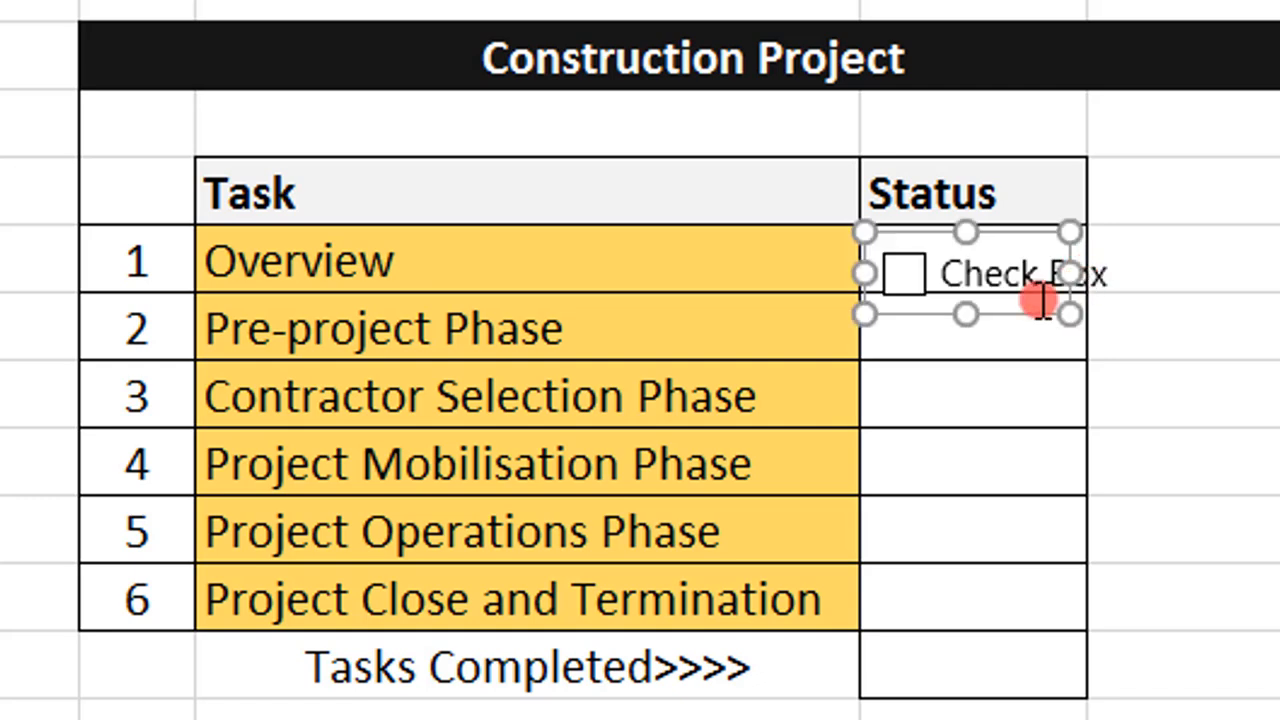
left_click_drag(994, 321, 988, 304)
left_click(1144, 398)
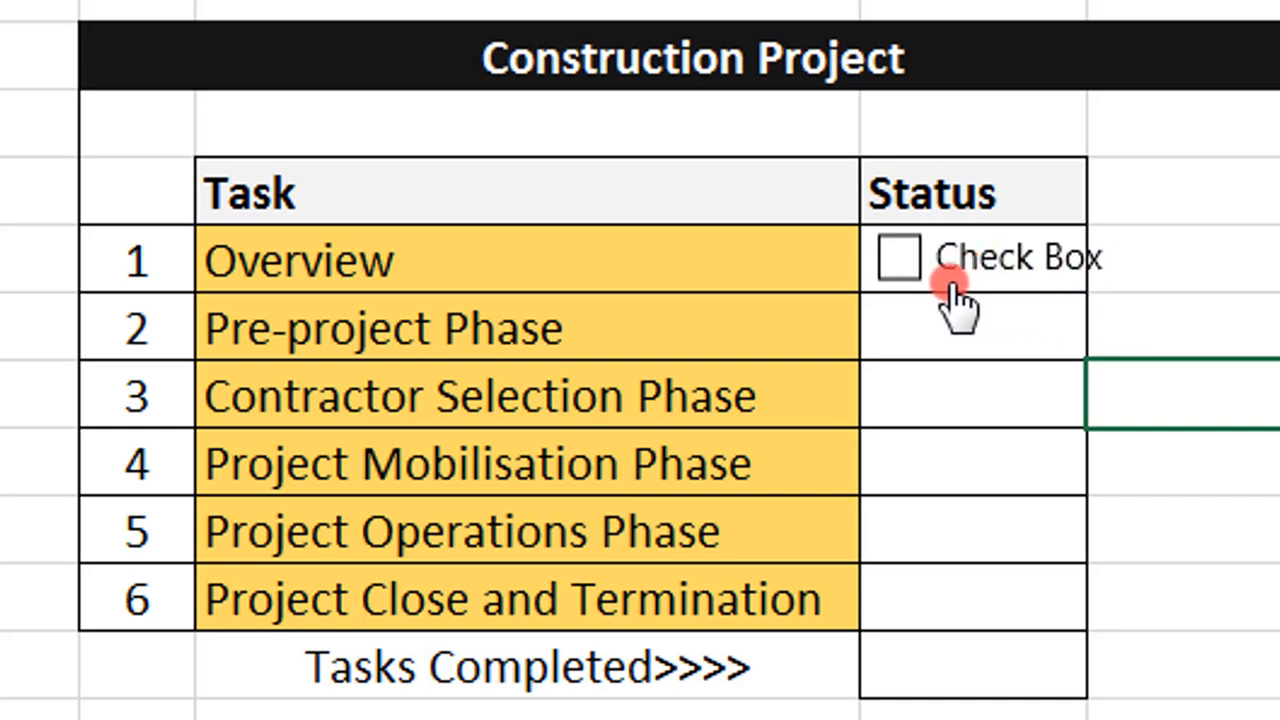
left_click(268, 271)
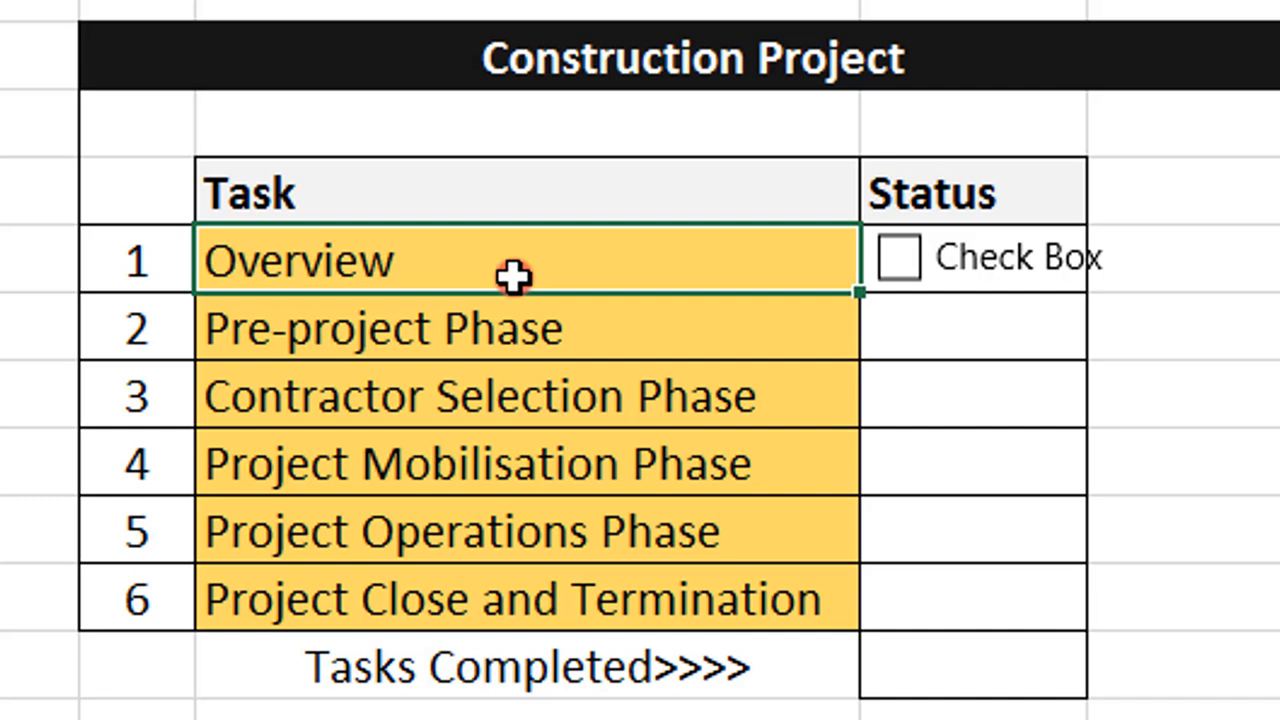
Delete the label text of the Overview check box so only the box is left.
right_click(978, 263)
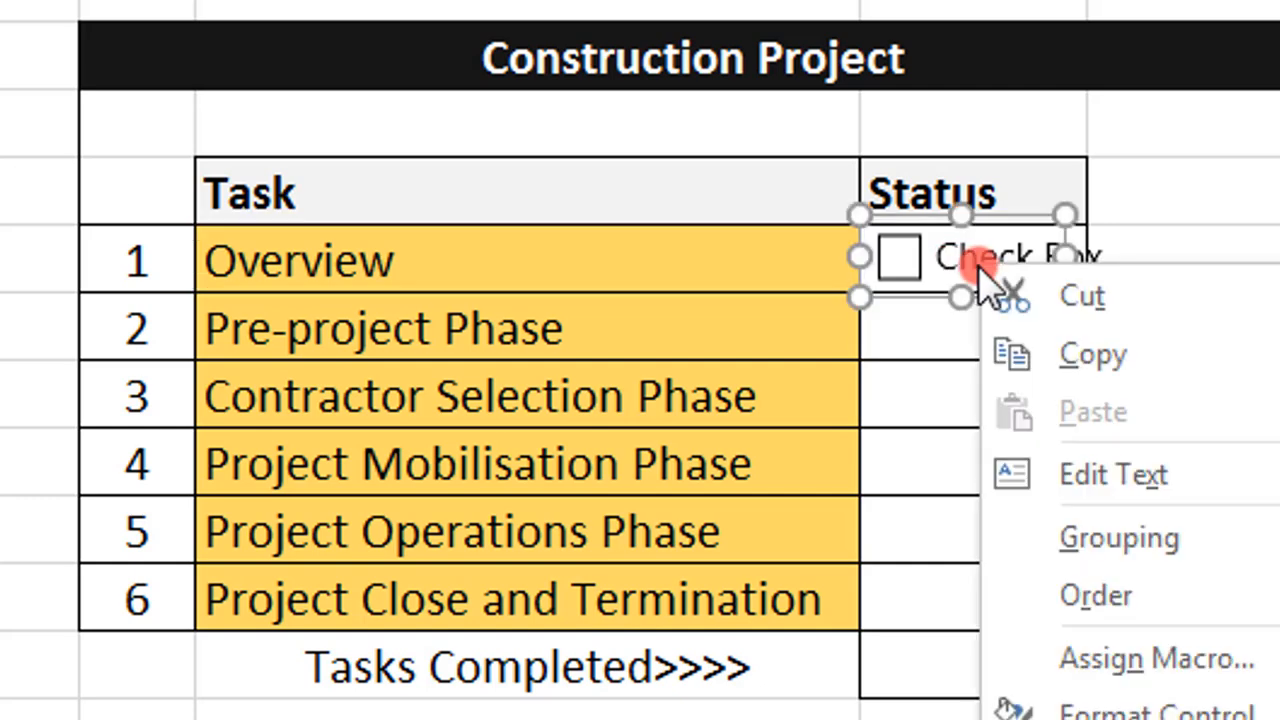
left_click(1147, 490)
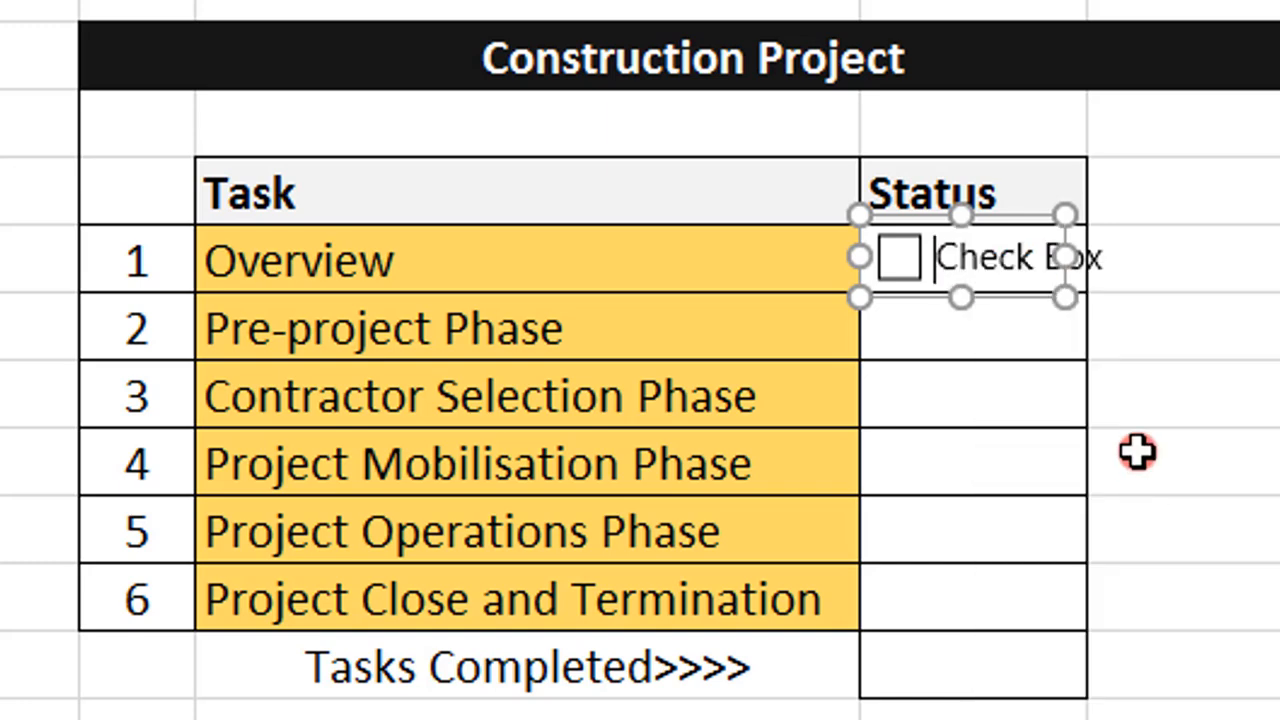
key("Delete")
key("Delete")
key("Delete")
key("Delete")
key("Delete")
key("Delete")
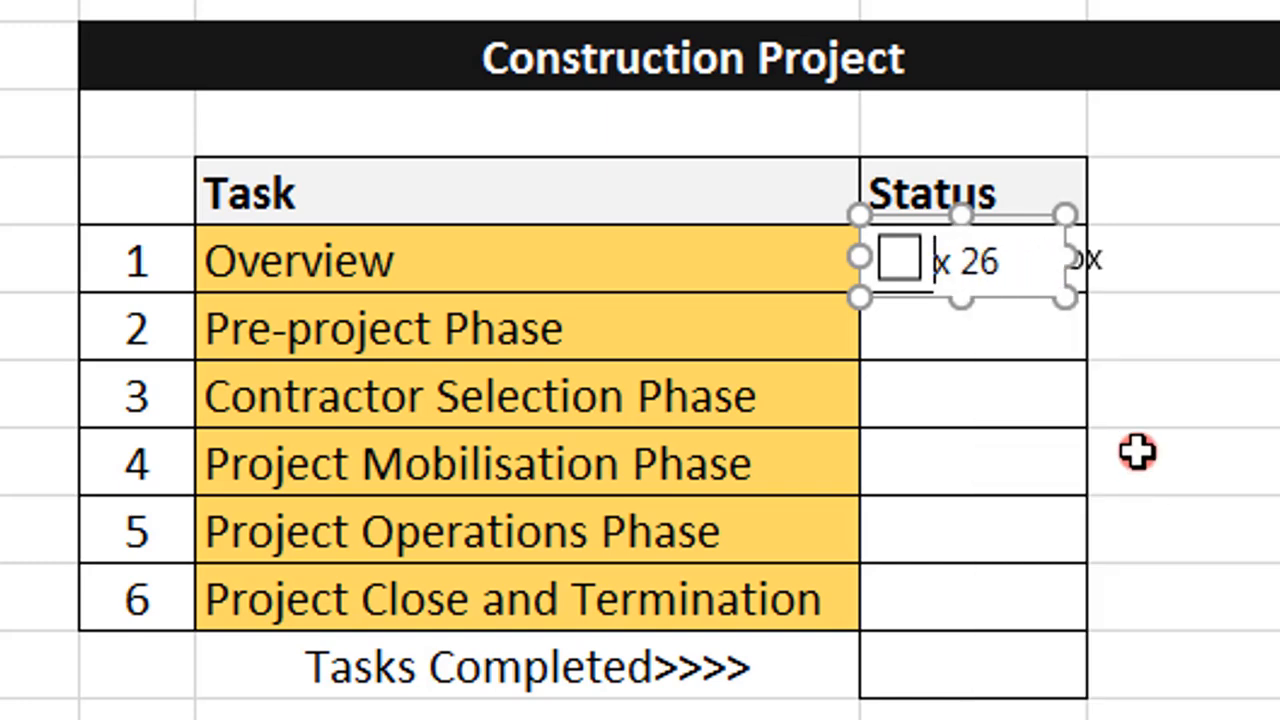
key("Escape")
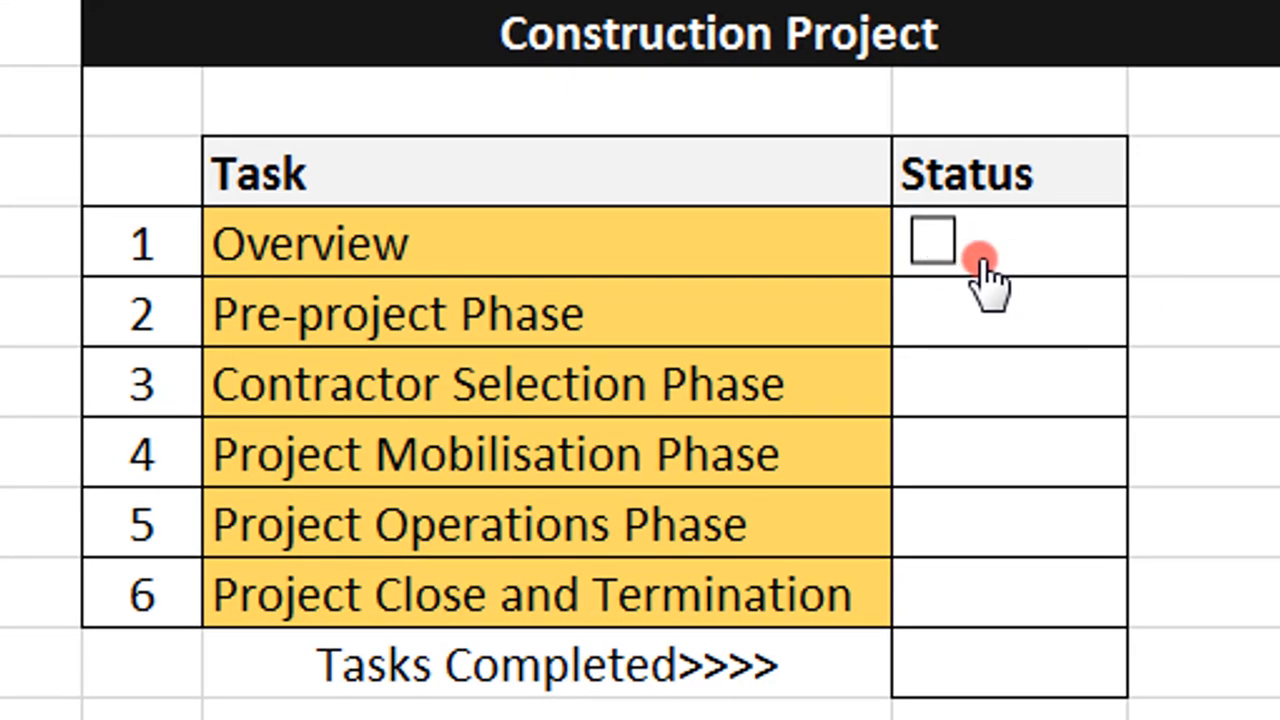
Fill the Overview Status cell with its check box down through the Project Close and Termination row.
key("Left")
key("Left")
key("Up")
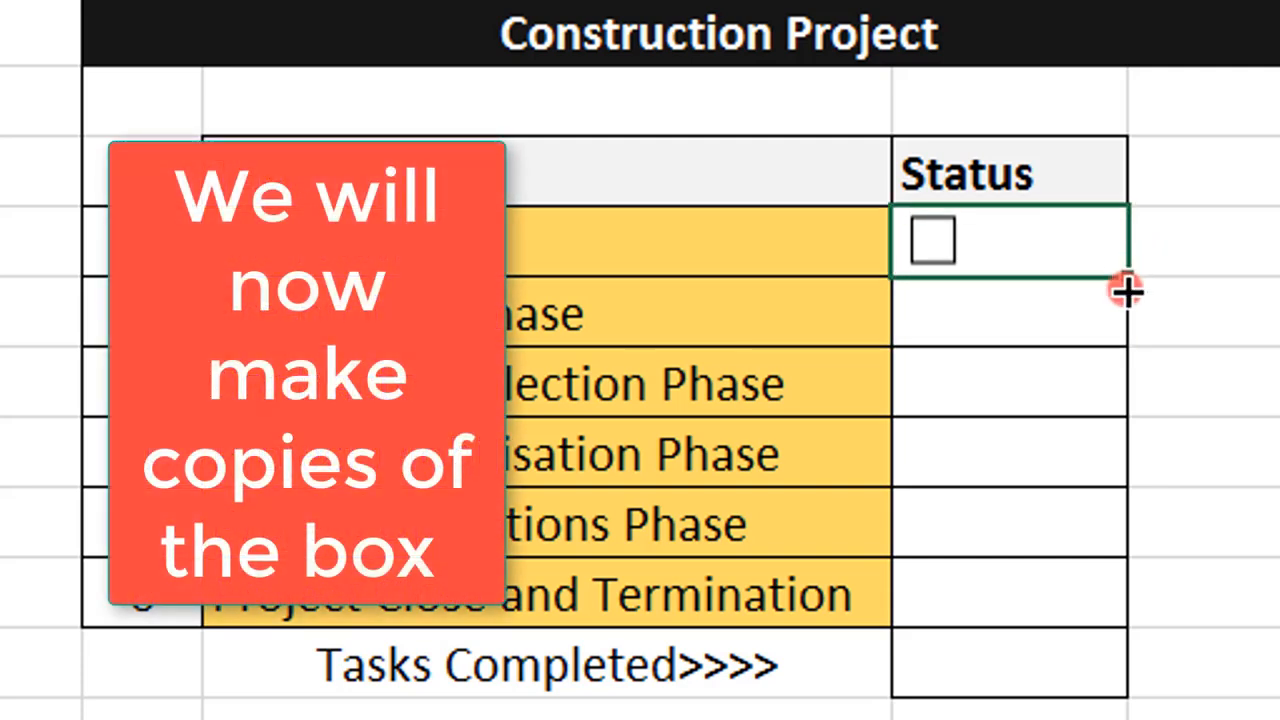
left_click_drag(1127, 290, 1080, 551)
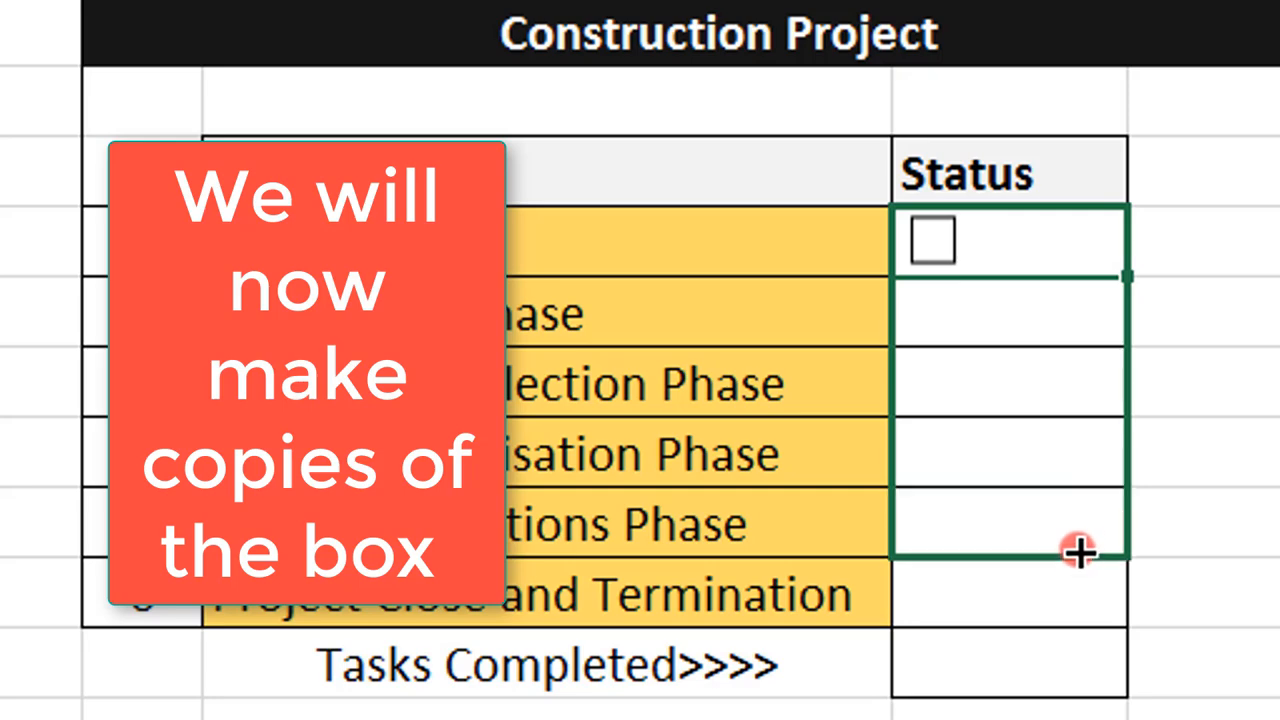
left_click_drag(1078, 597, 1080, 600)
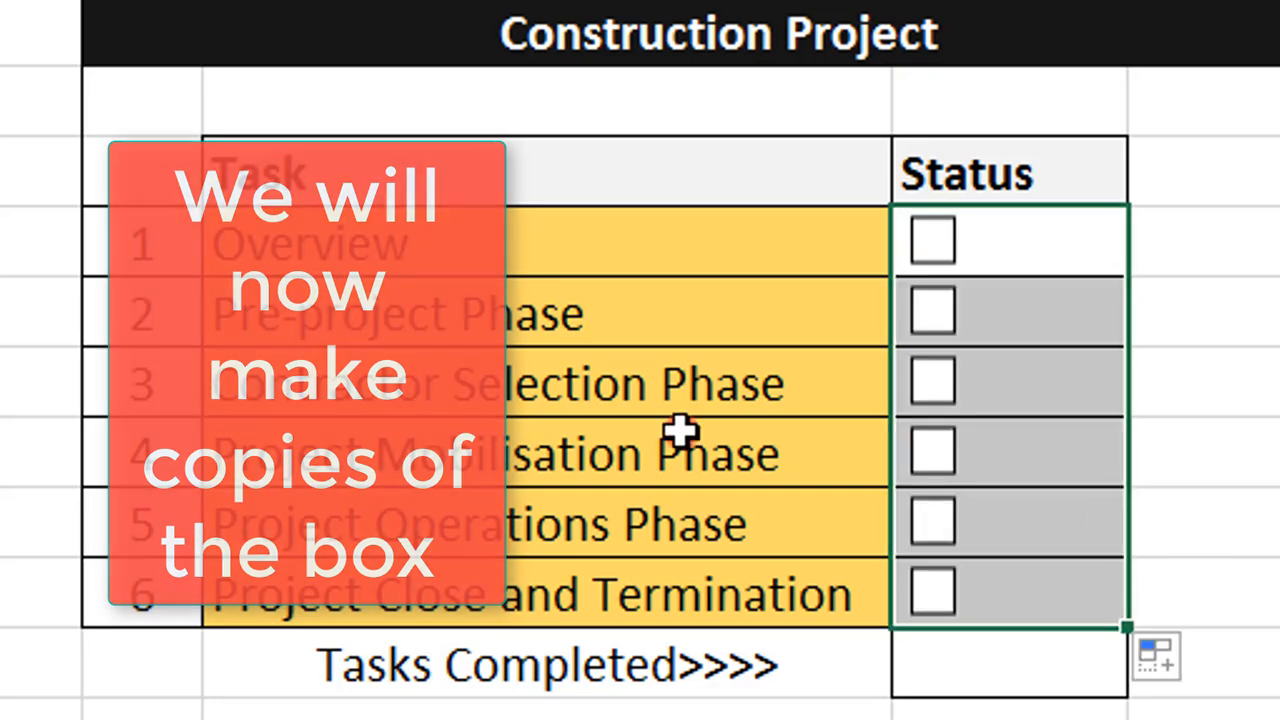
left_click(1240, 311)
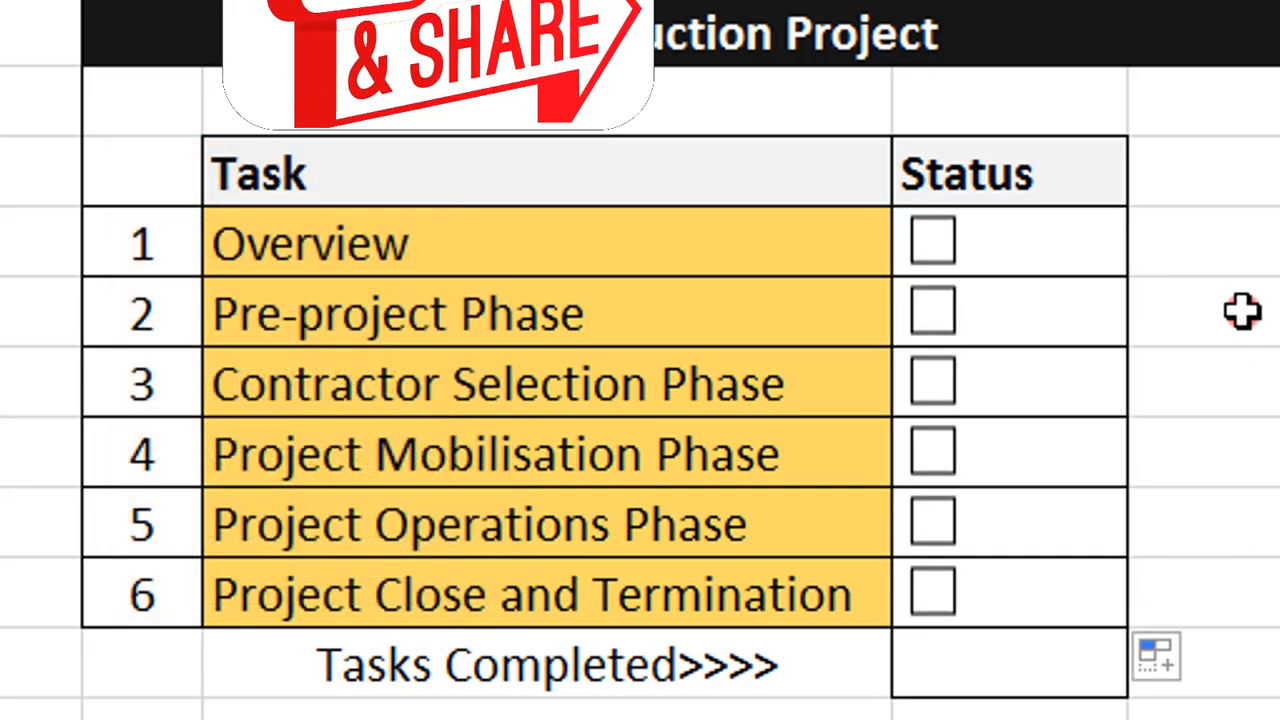
Tick the Status check boxes of all tasks, leaving only Project Operations Phase unticked.
left_click(945, 248)
left_click(931, 385)
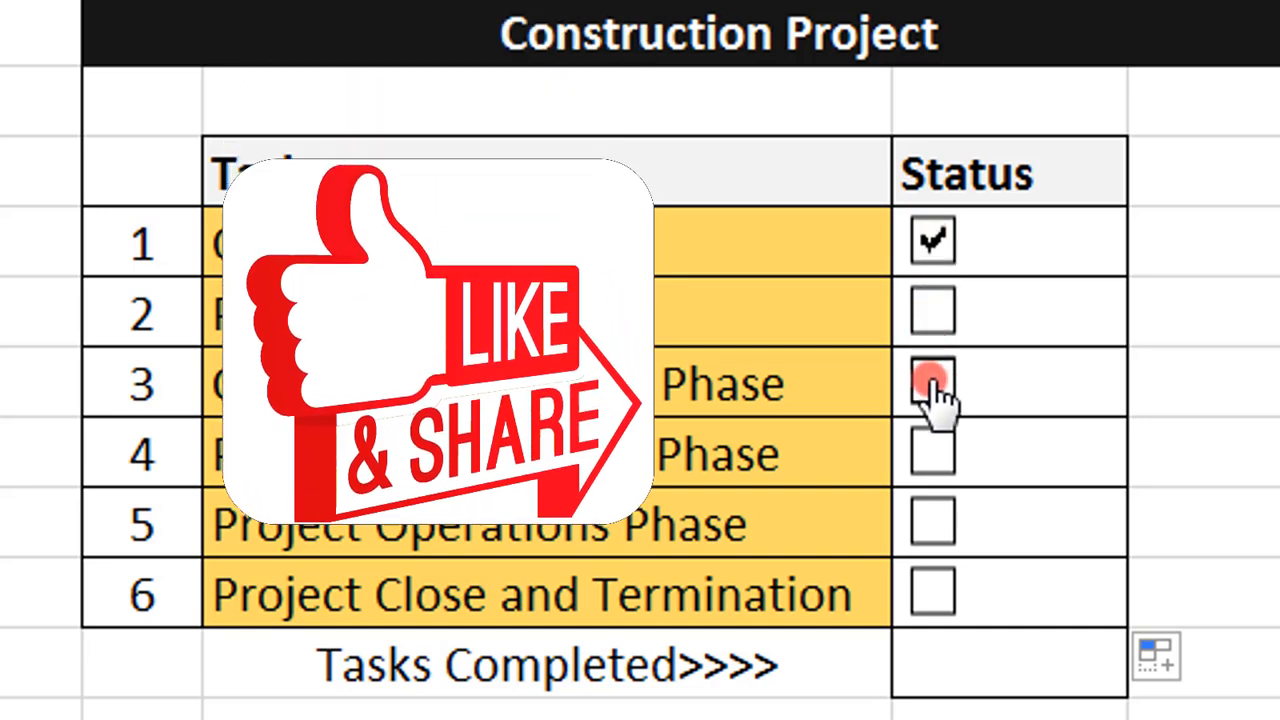
left_click(935, 522)
left_click(935, 597)
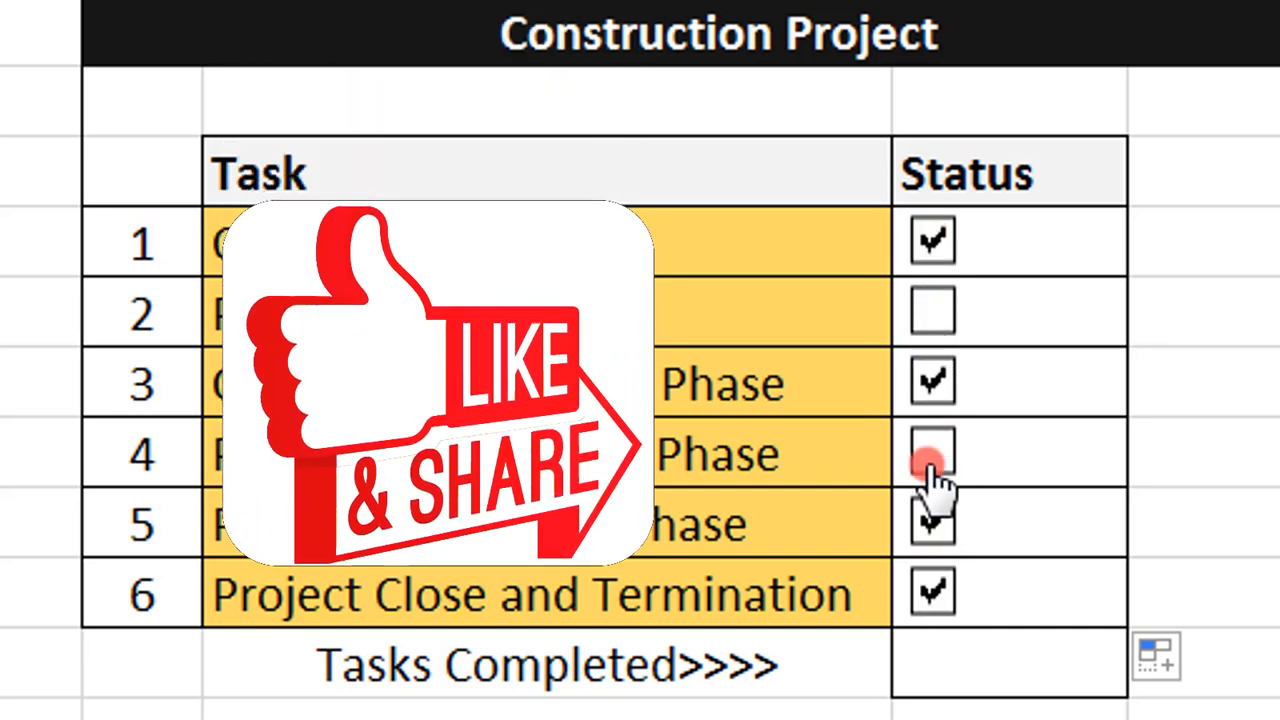
left_click(930, 452)
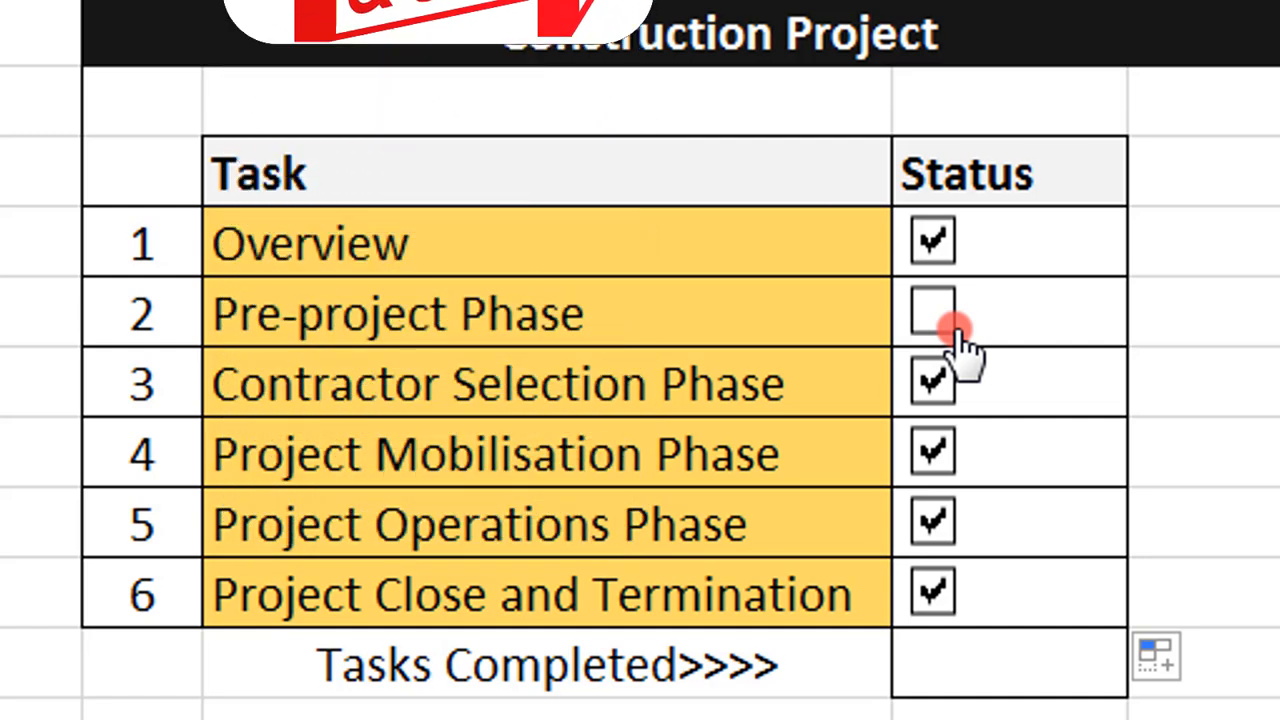
left_click(935, 310)
left_click(930, 455)
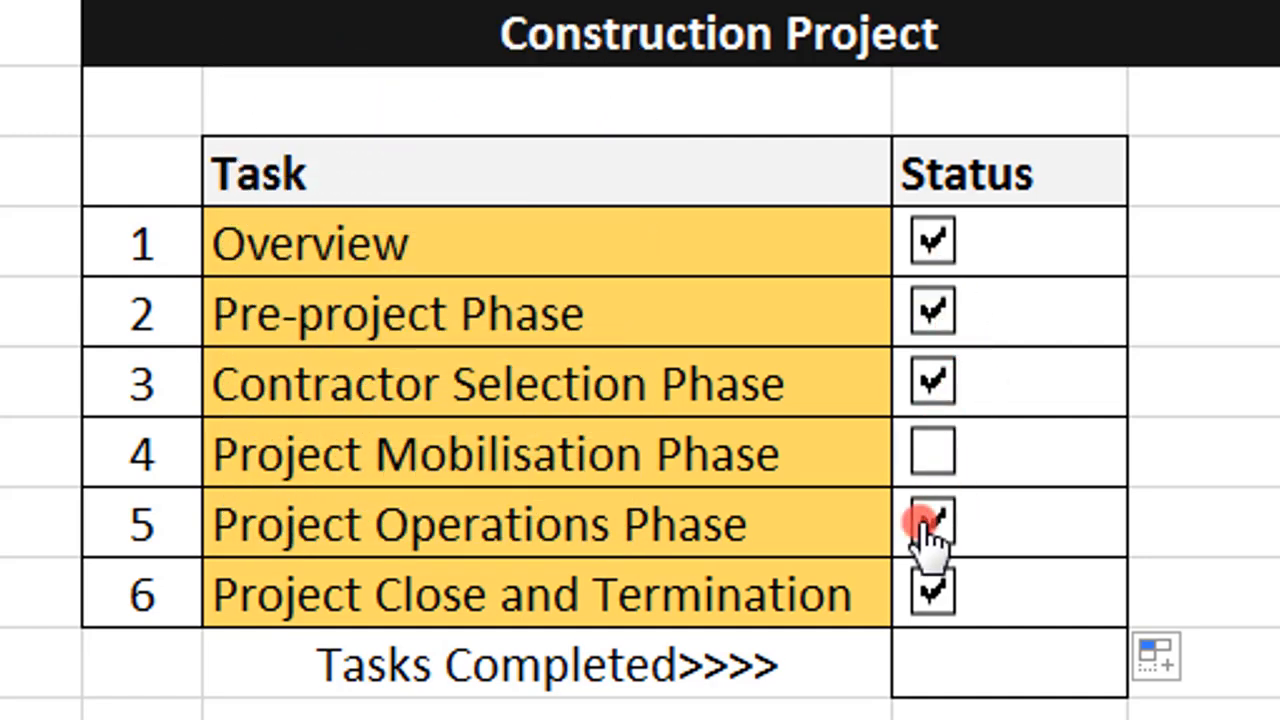
left_click(930, 525)
left_click(932, 455)
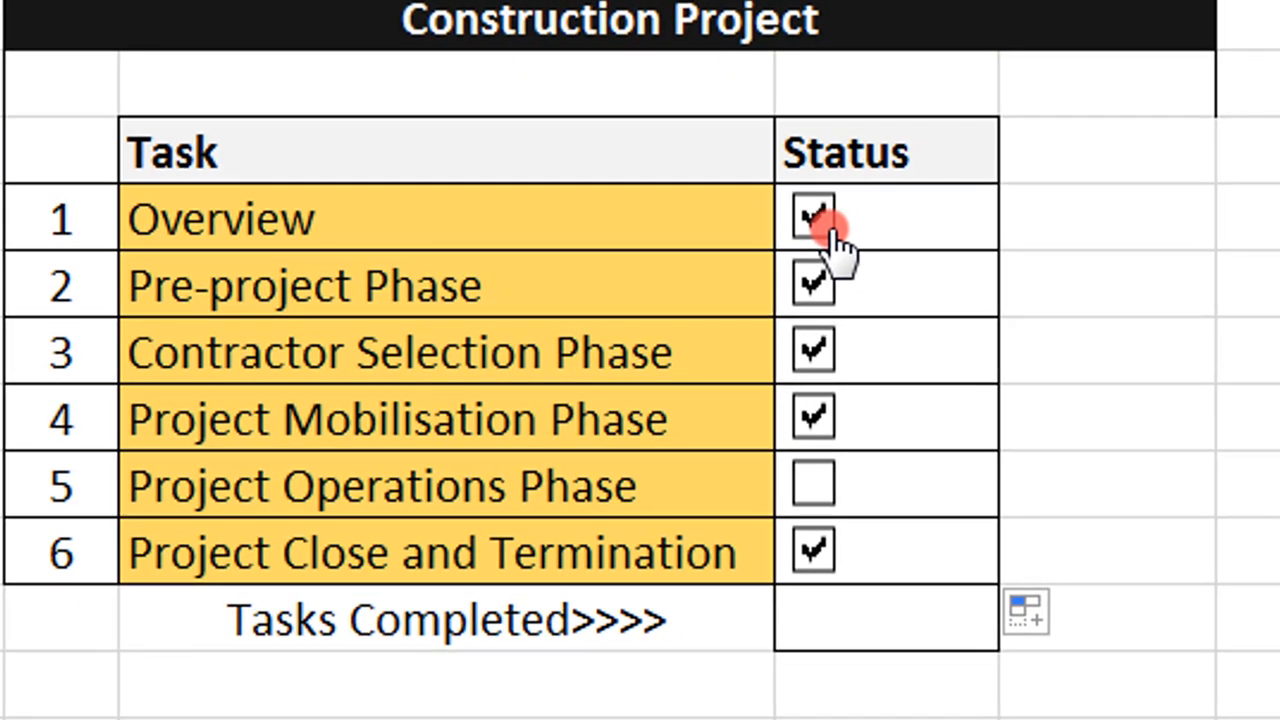
Link the Overview check box to cell $G$5 through its Format Control settings.
right_click(830, 232)
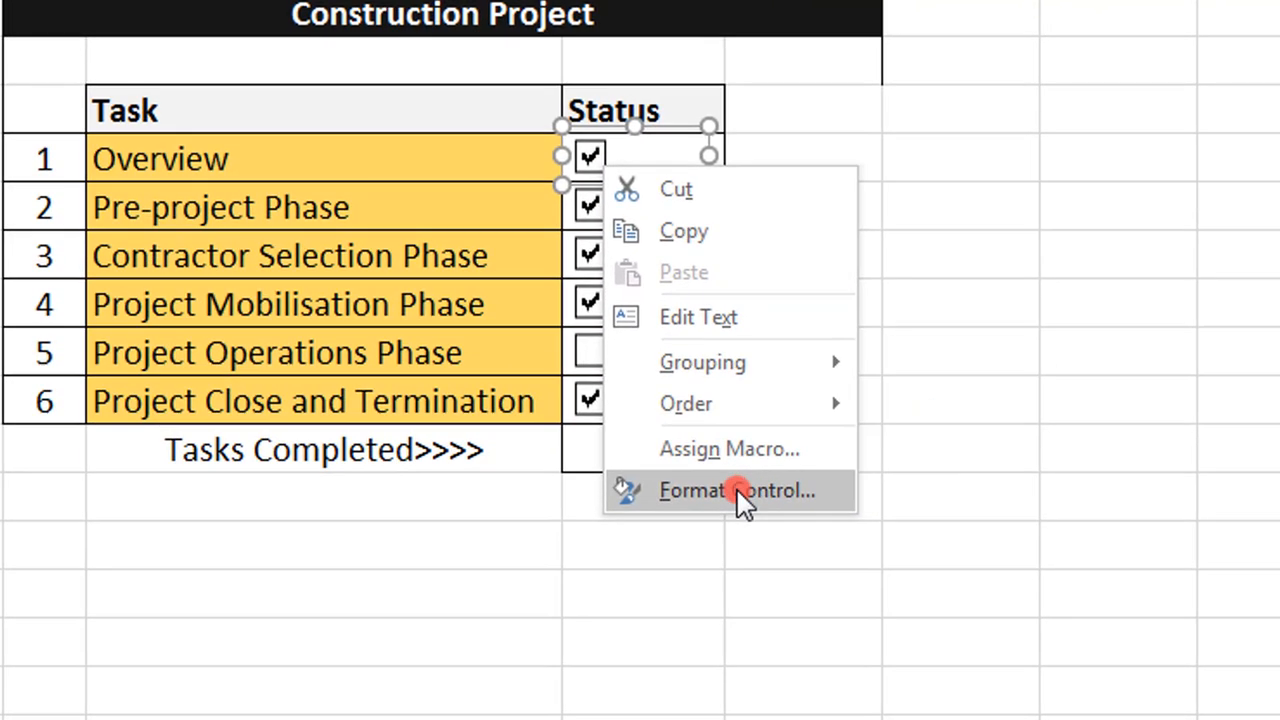
left_click(738, 490)
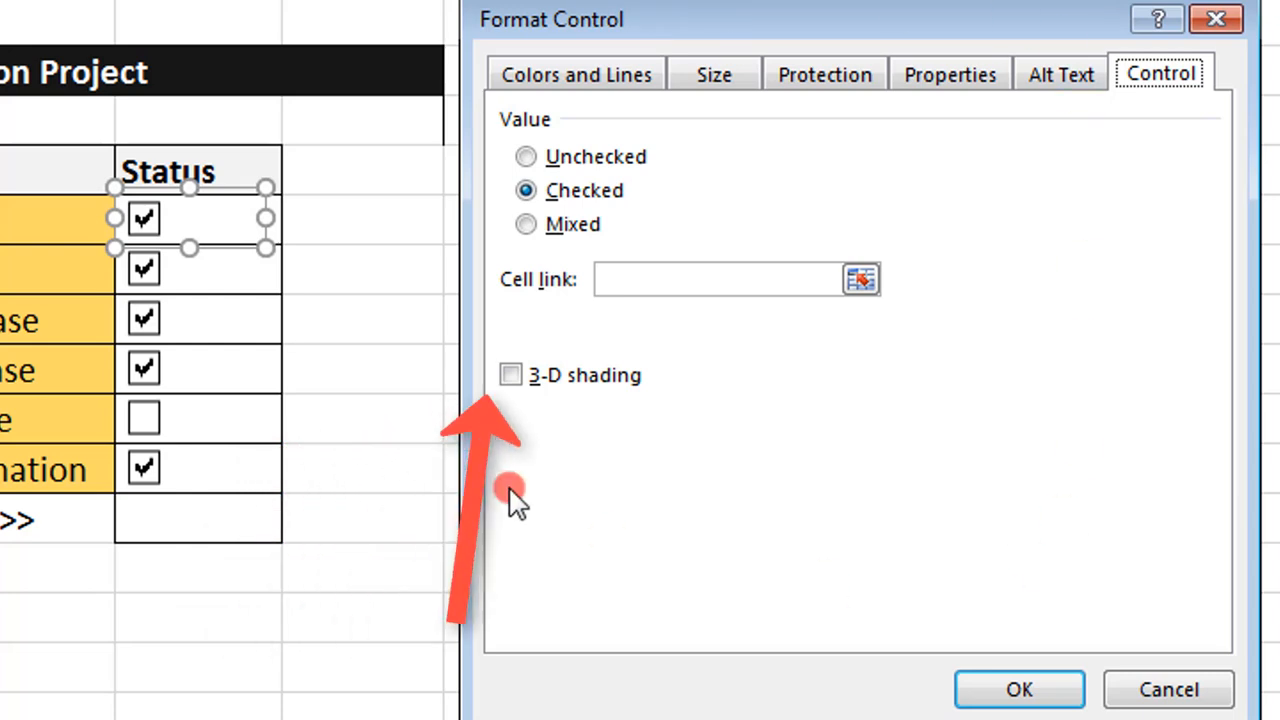
left_click(637, 280)
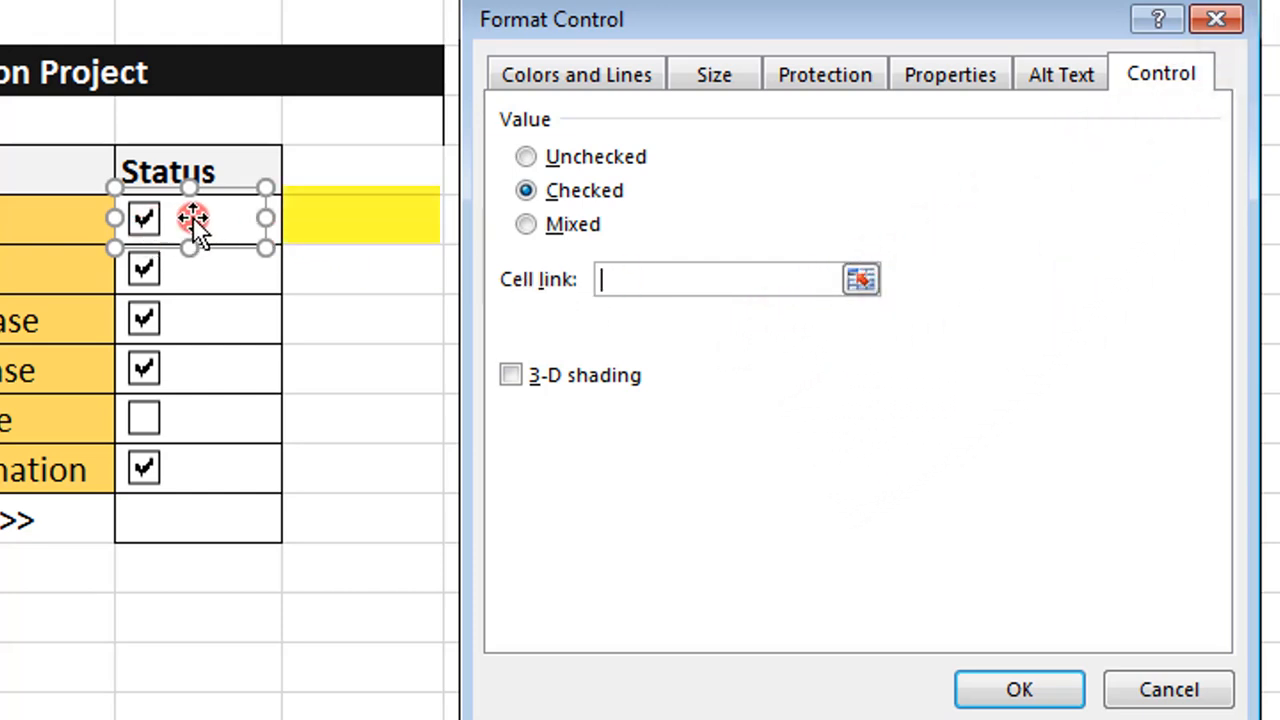
left_click(338, 222)
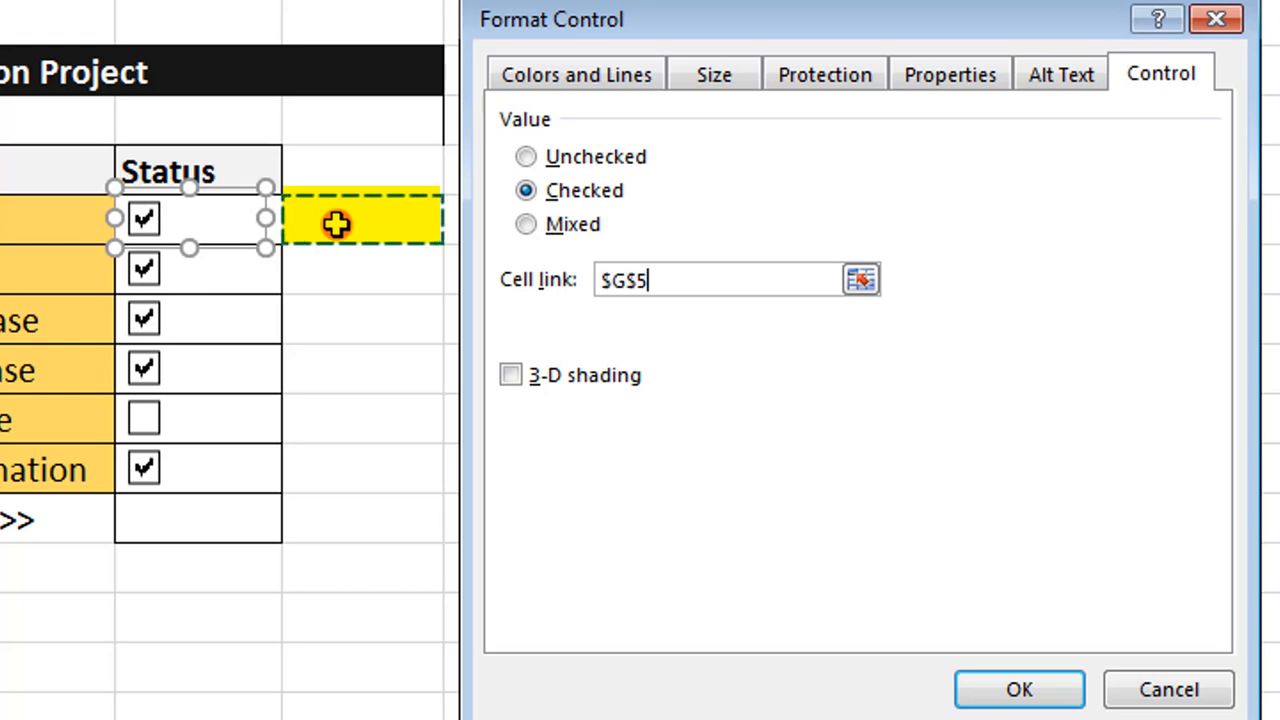
left_click(1009, 692)
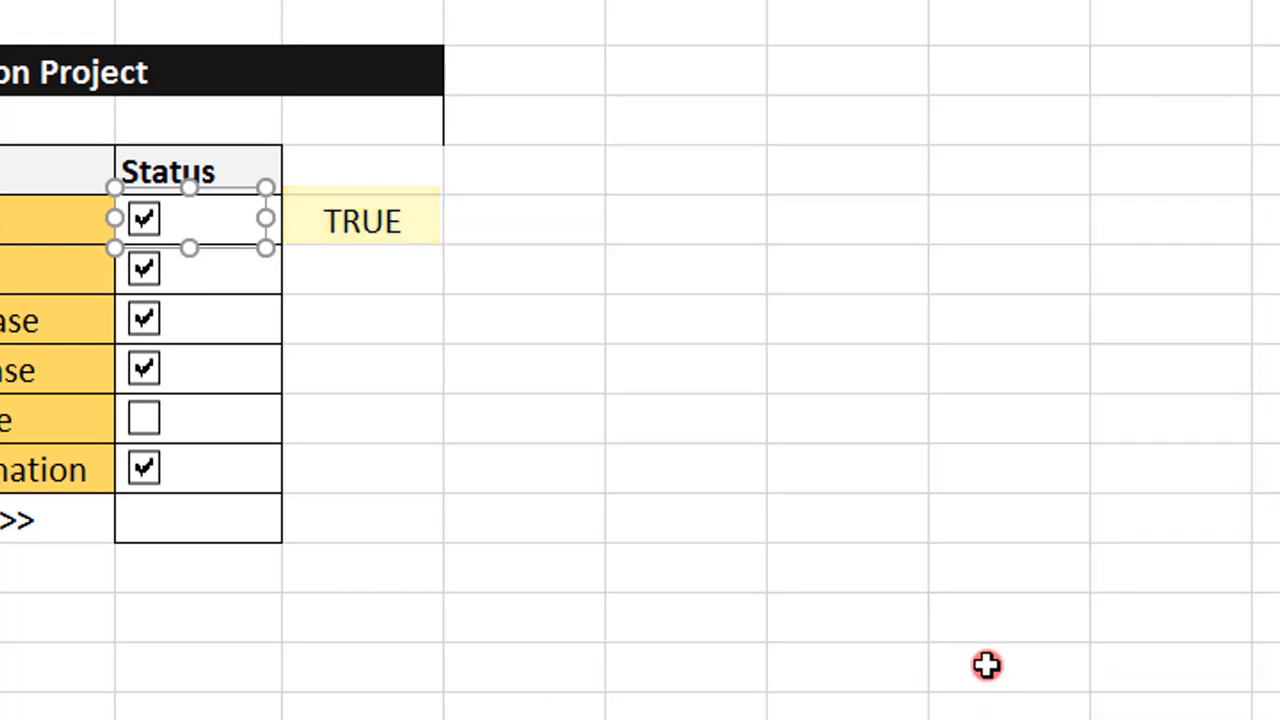
Link the Pre-project Phase check box to cell $G$6 through its Format Control settings.
right_click(152, 270)
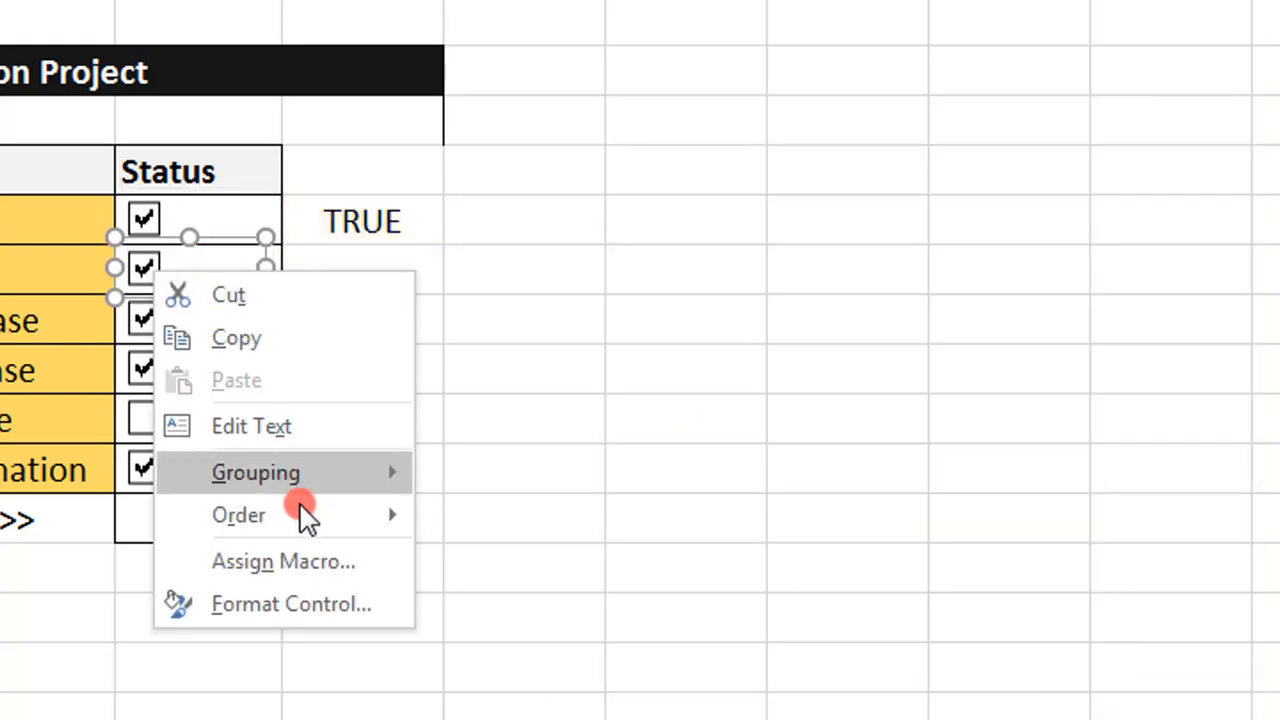
left_click(272, 602)
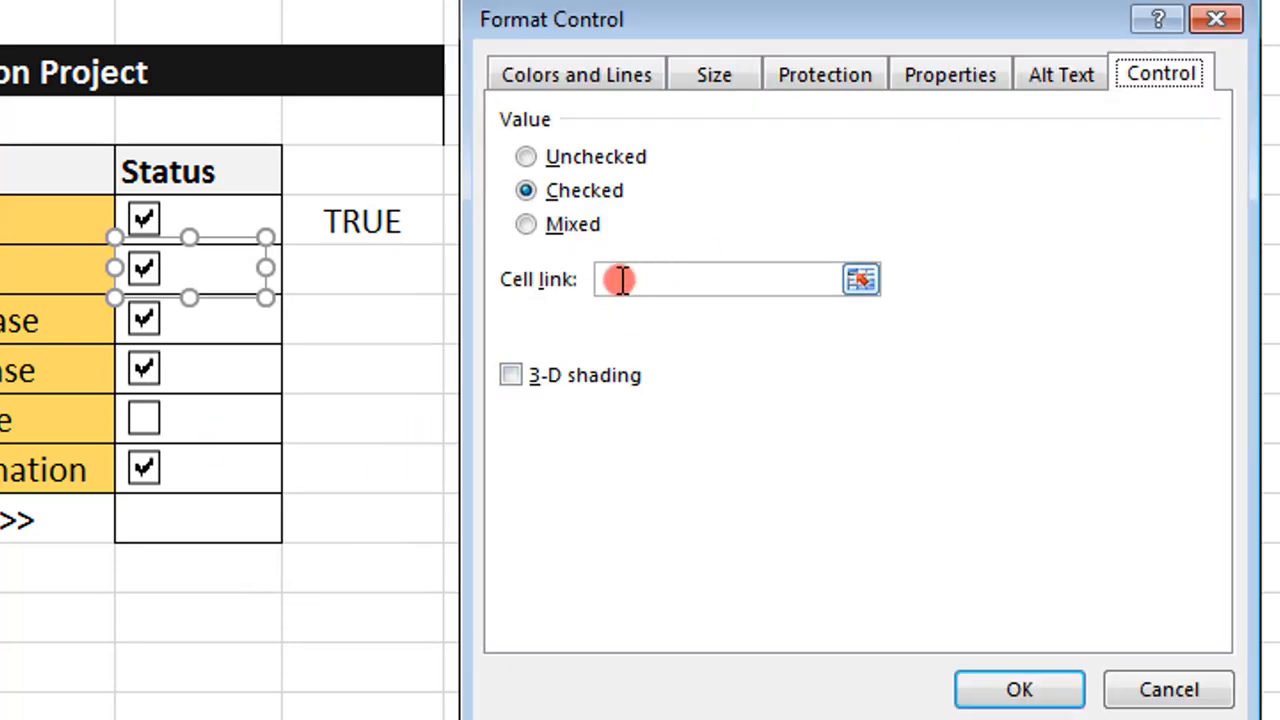
left_click(336, 274)
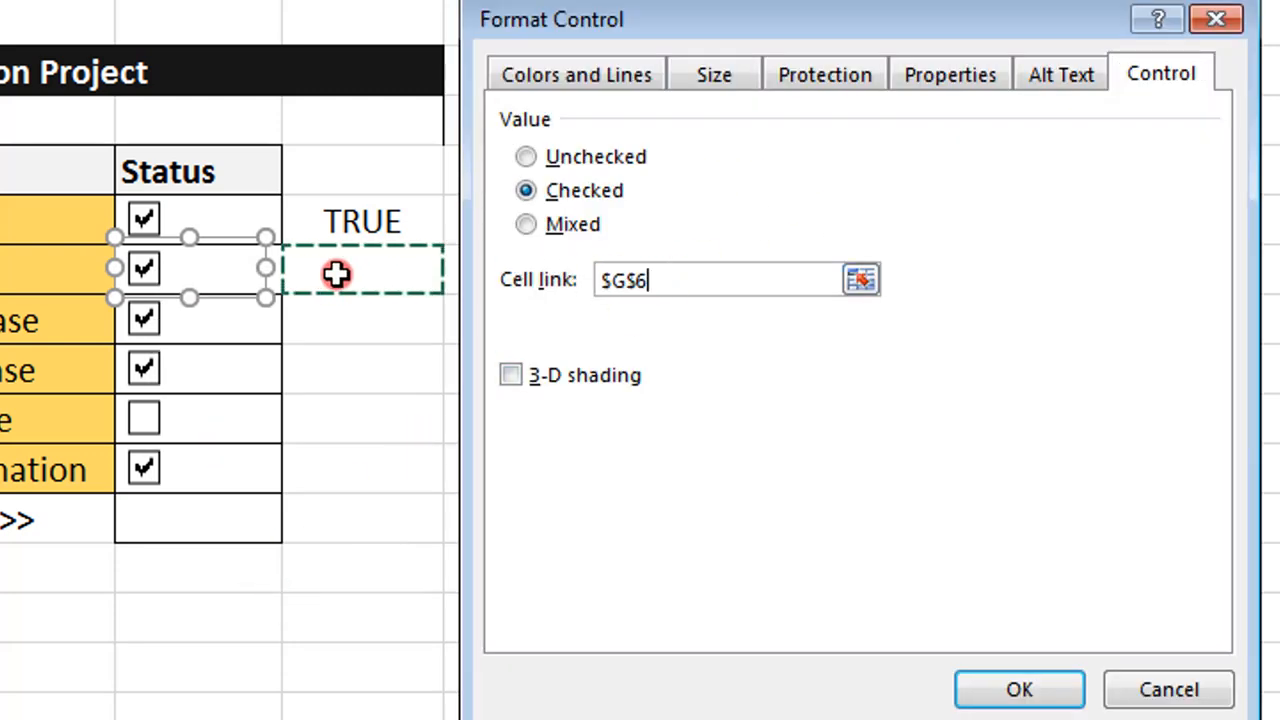
left_click(1017, 688)
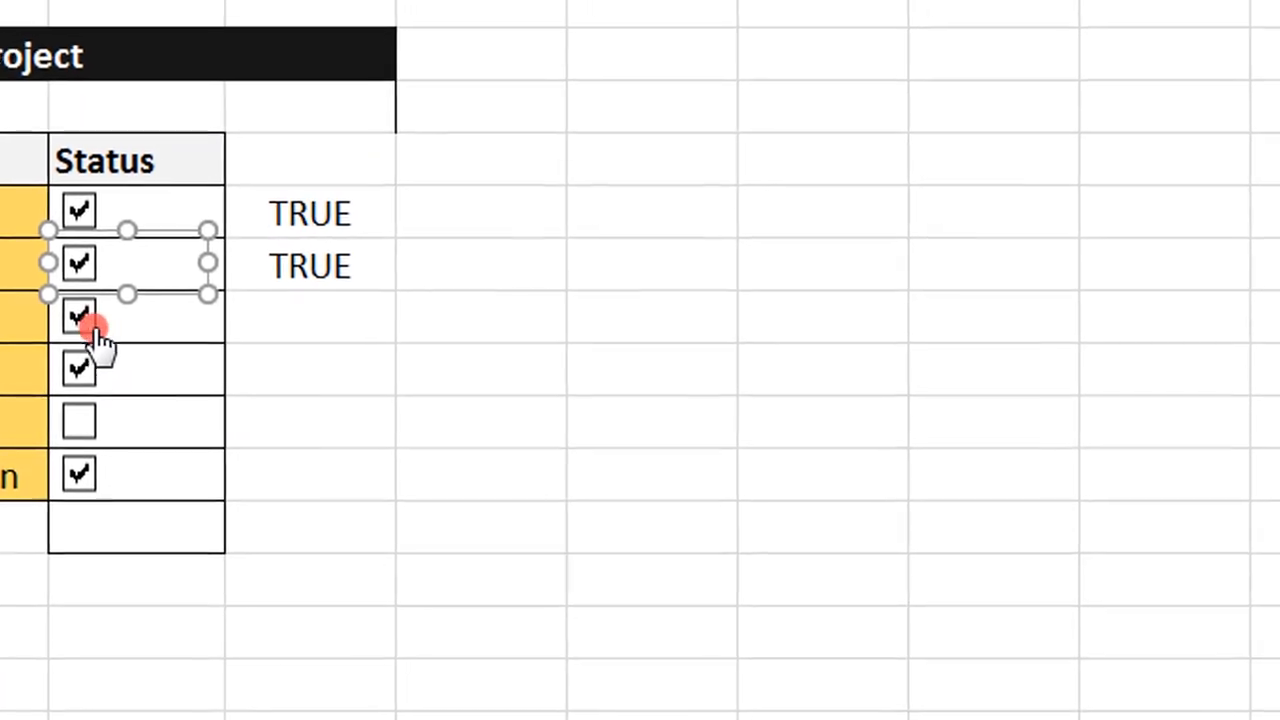
Link the Contractor Selection Phase check box to cell $G$7 through its Format Control settings.
right_click(150, 326)
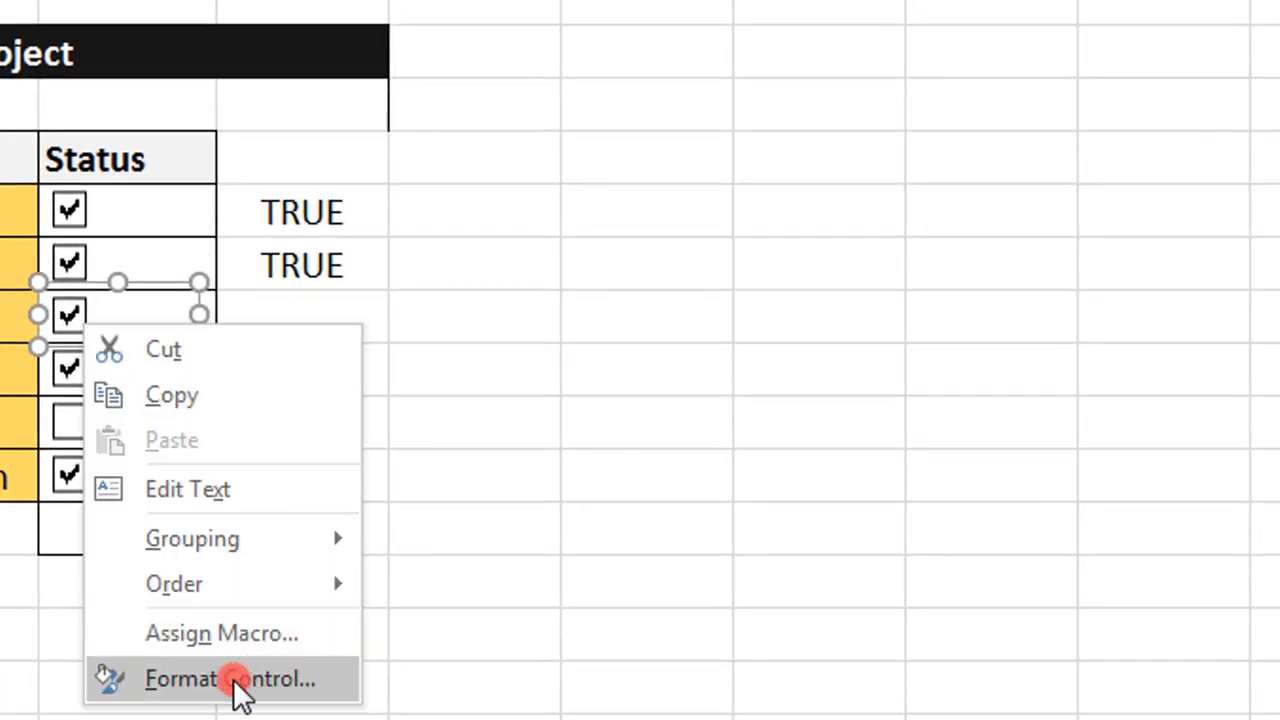
left_click(230, 680)
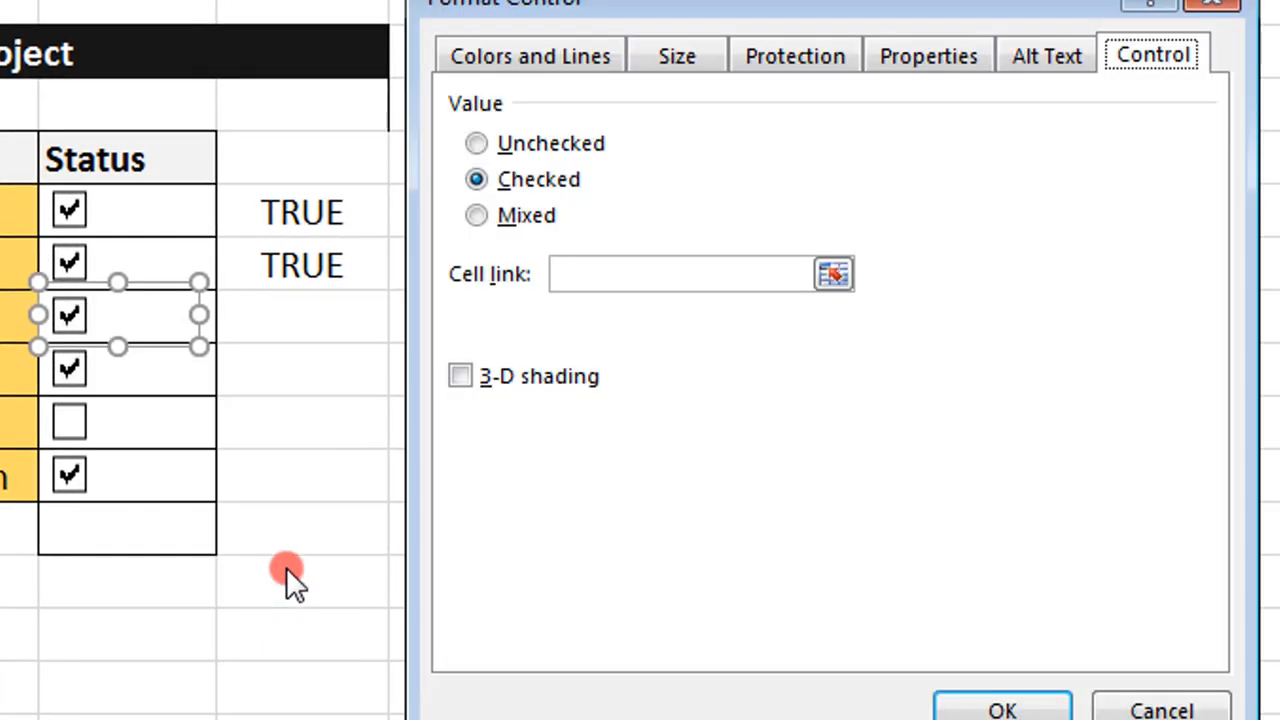
left_click(582, 278)
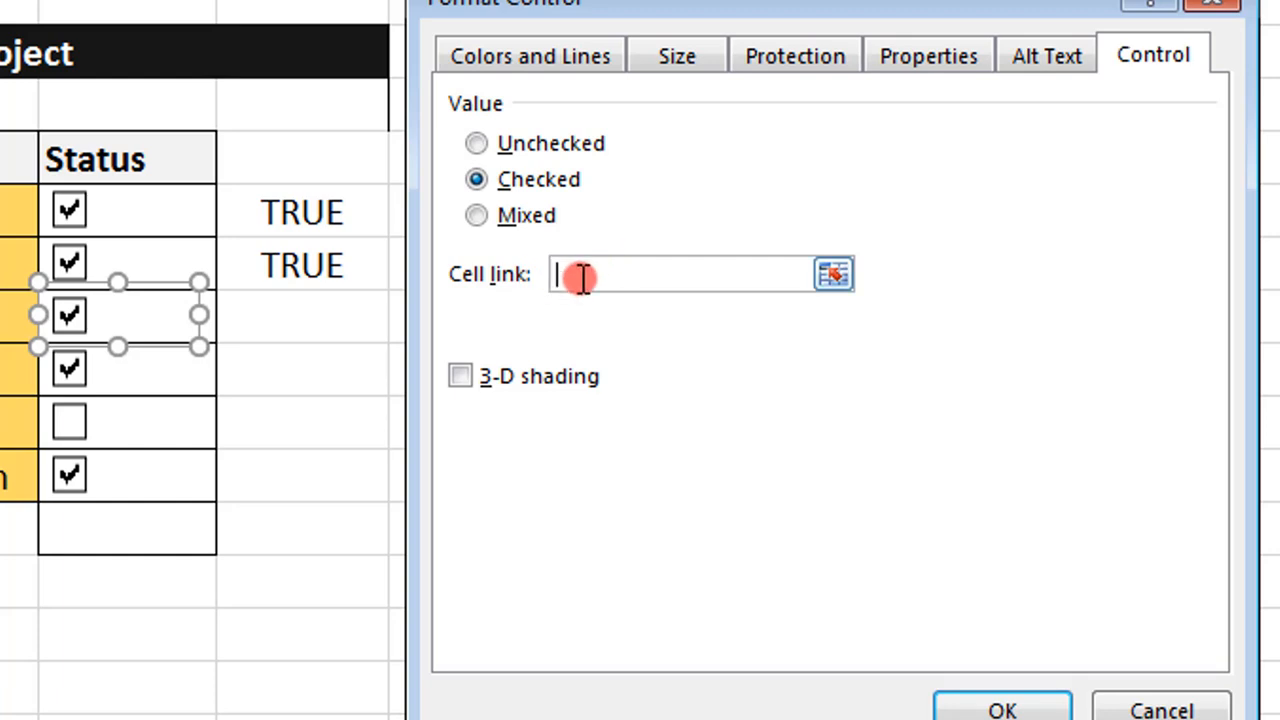
left_click(314, 316)
left_click(946, 706)
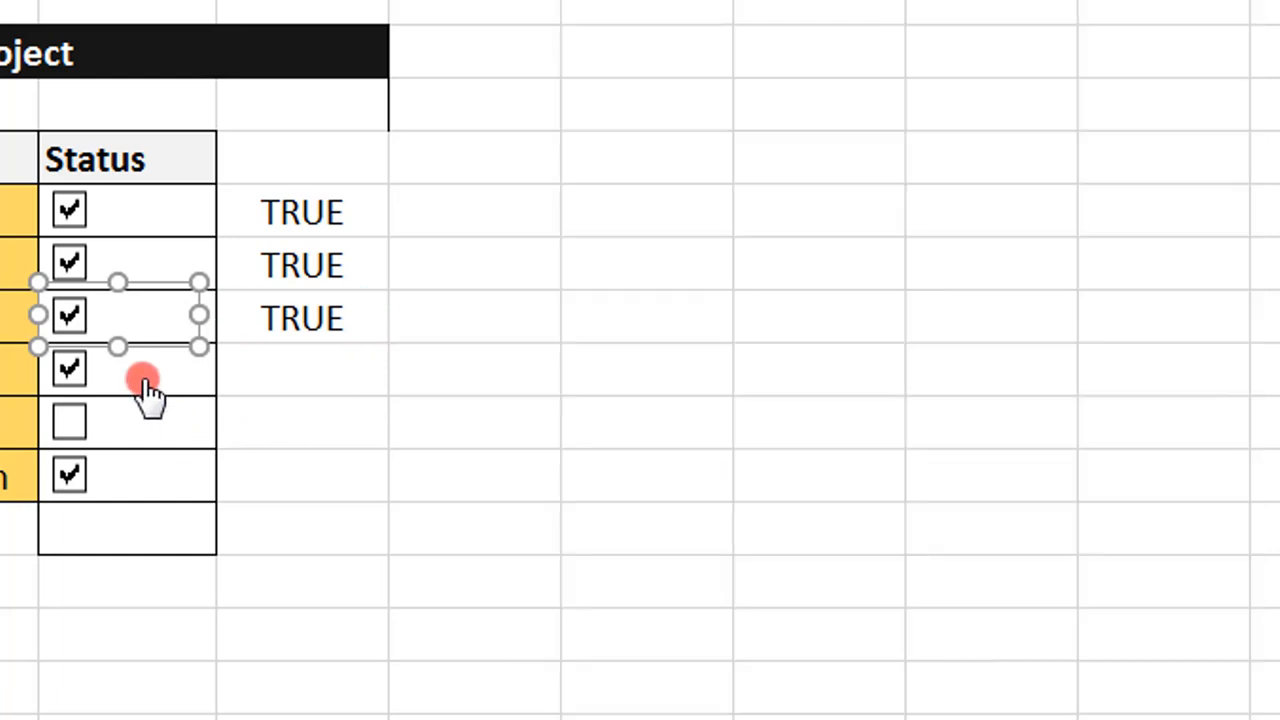
Link the Project Mobilisation Phase check box to cell $G$8 through its Format Control settings.
right_click(85, 385)
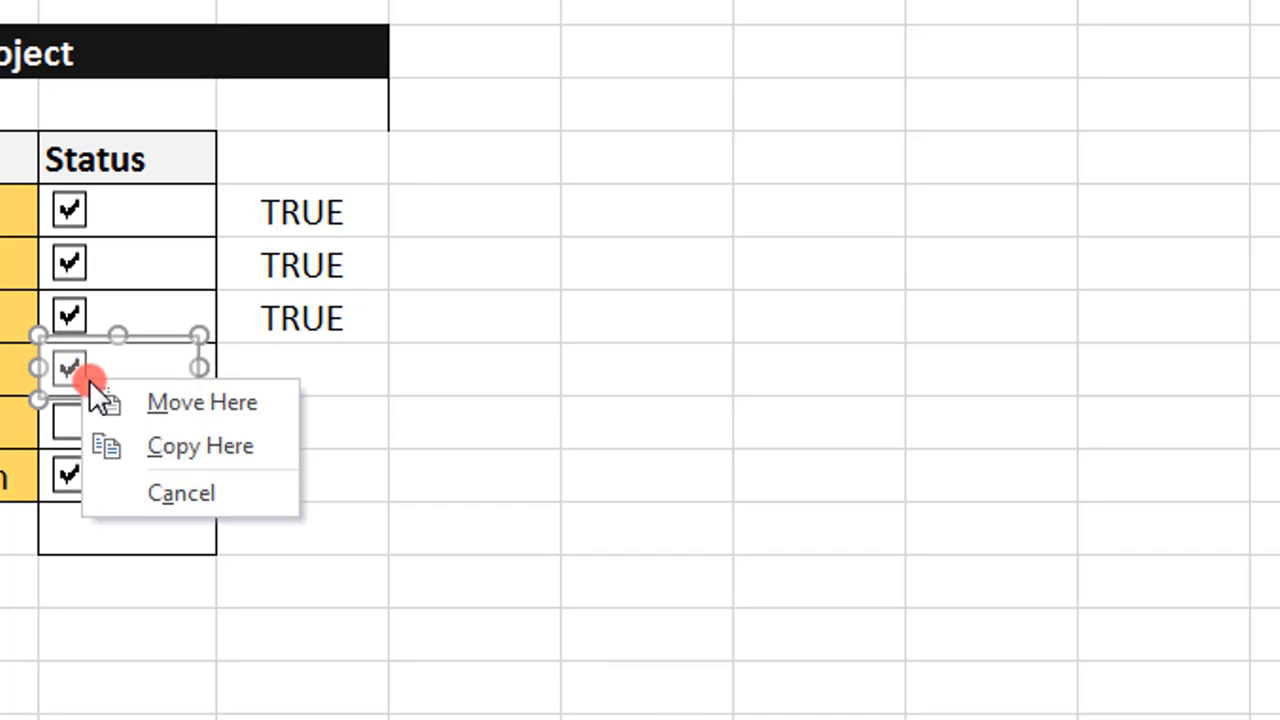
key("Escape")
right_click(81, 360)
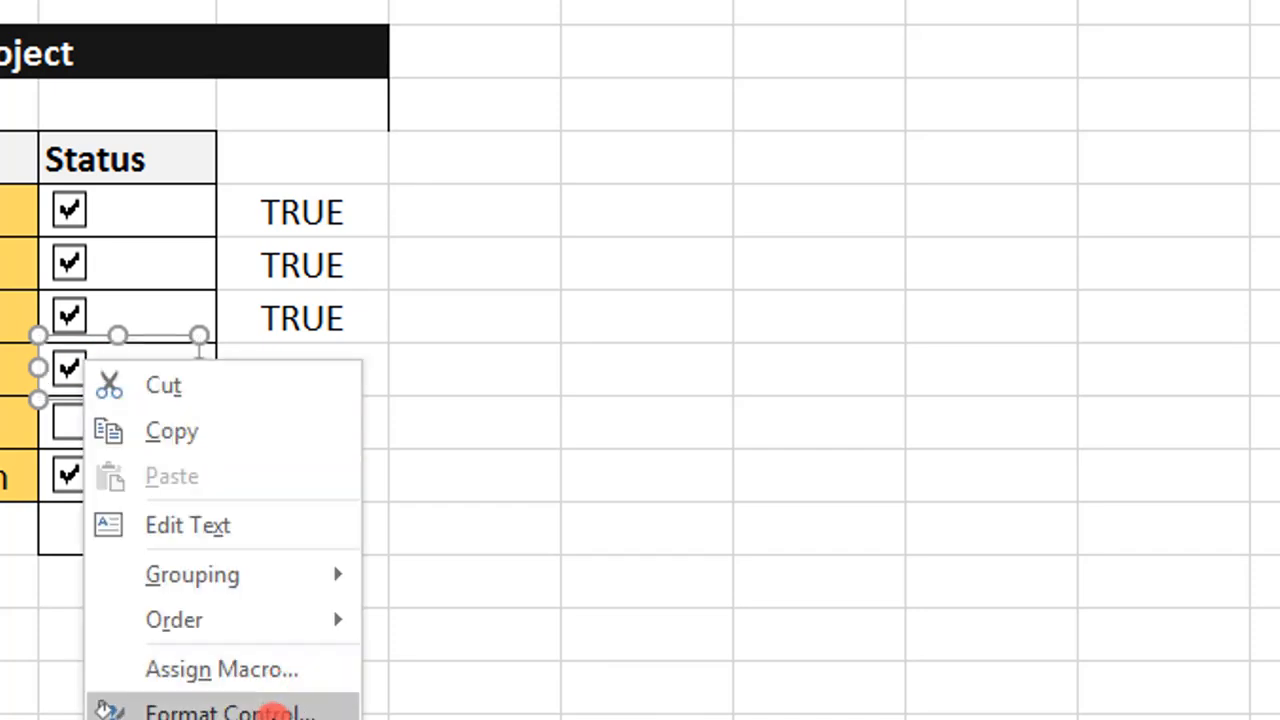
left_click(157, 703)
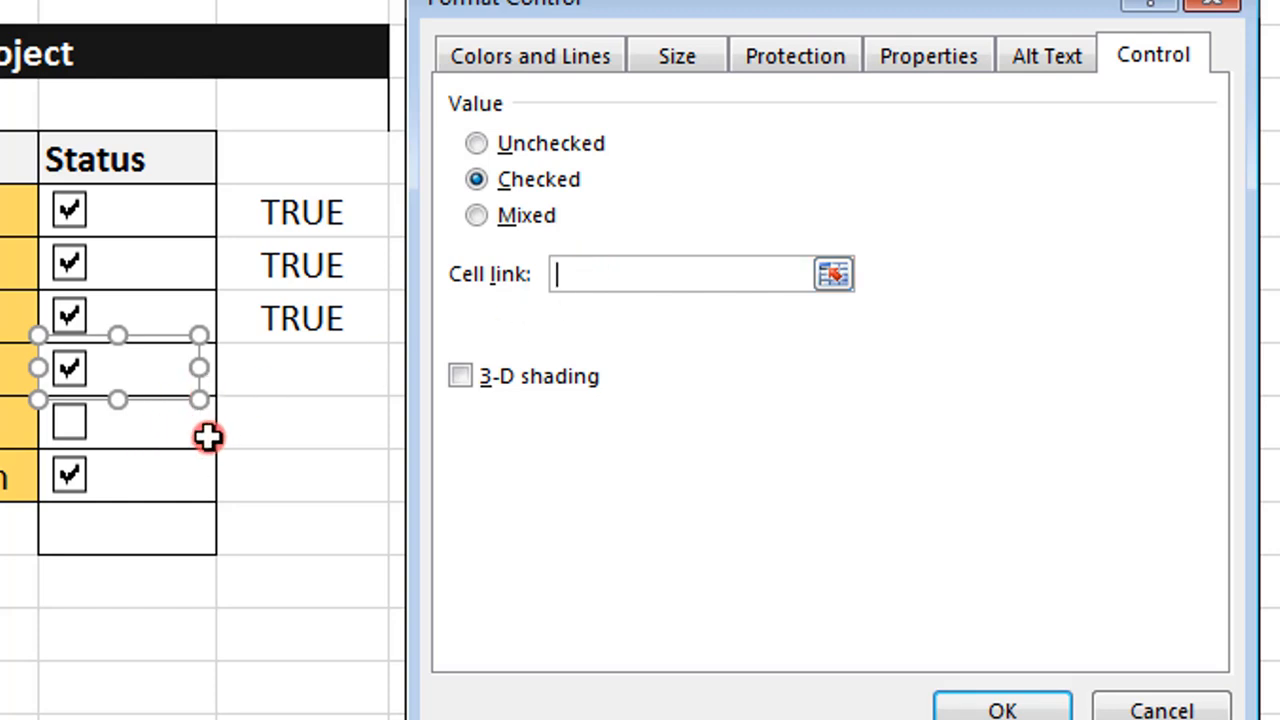
left_click(263, 374)
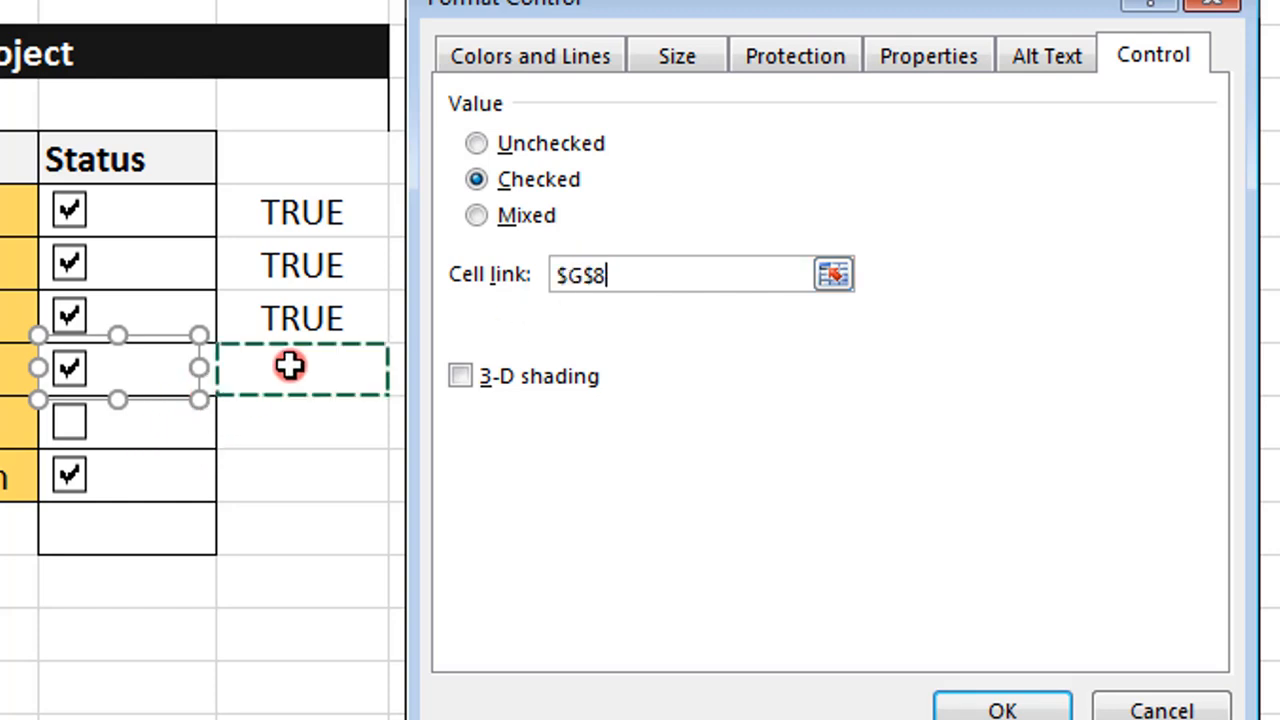
left_click(995, 708)
Link the Project Operations Phase check box to cell $G$9 through its Format Control settings.
right_click(80, 425)
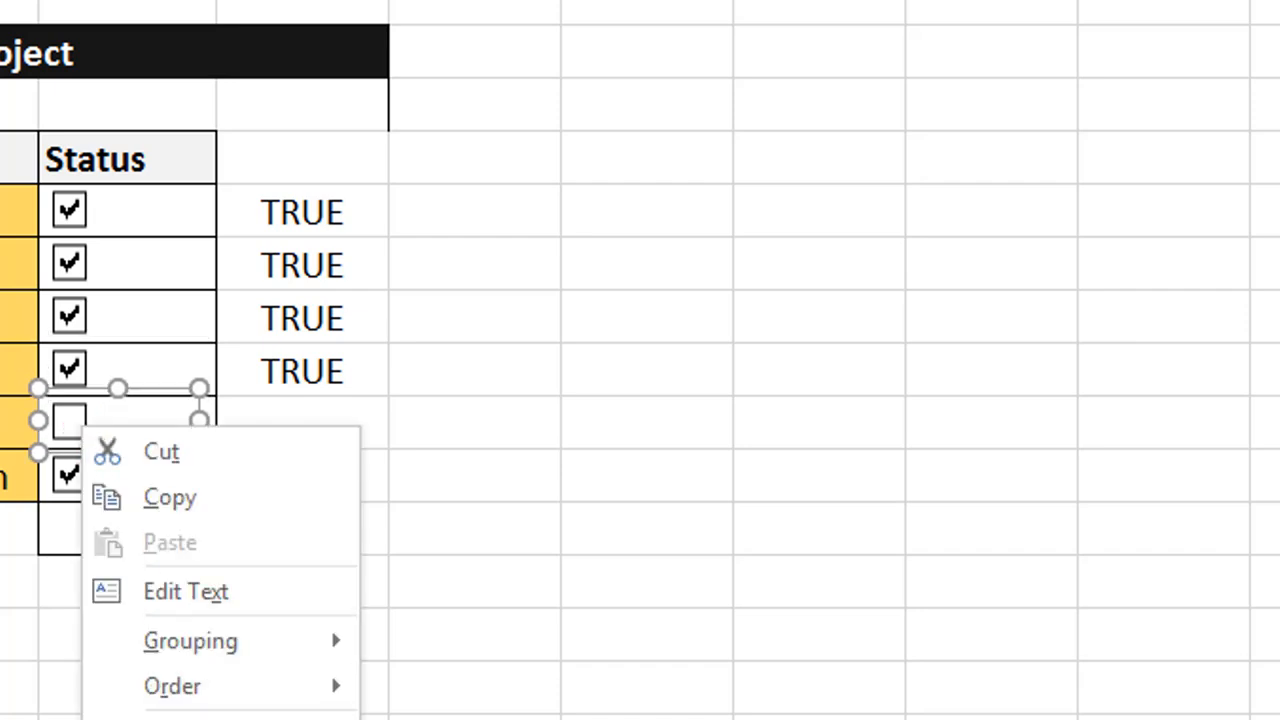
left_click(190, 719)
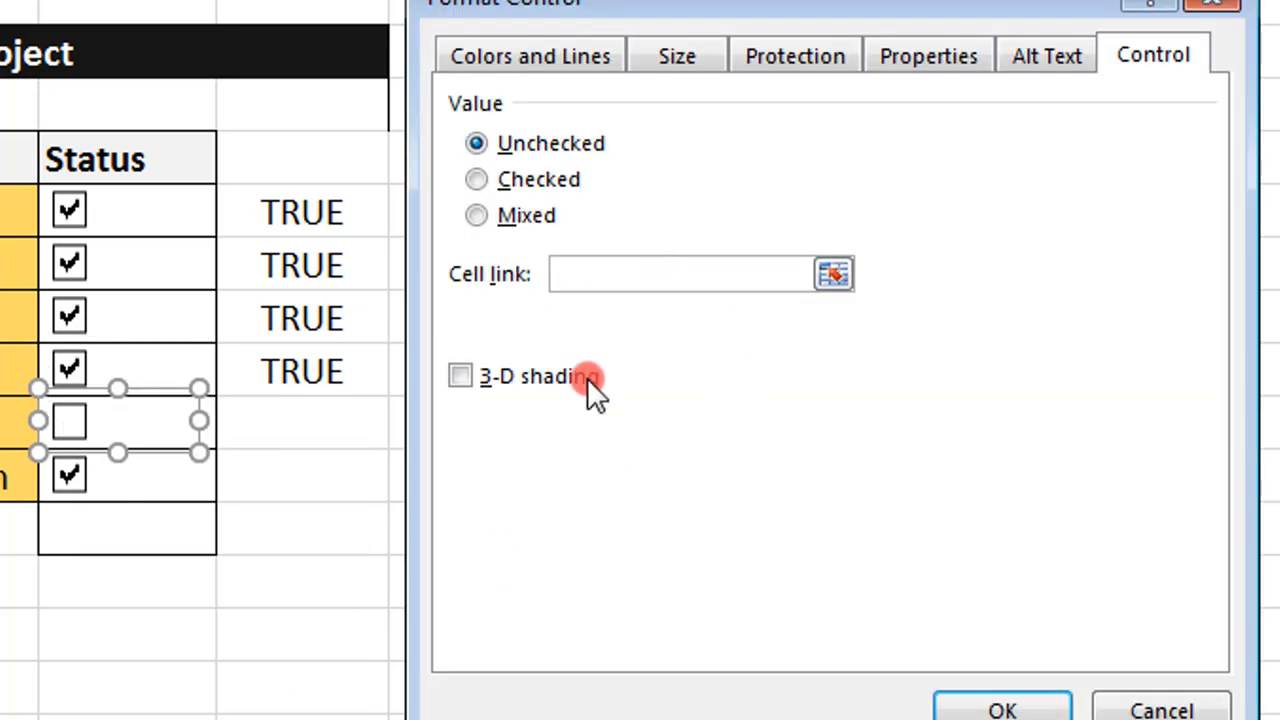
left_click(310, 420)
left_click(990, 710)
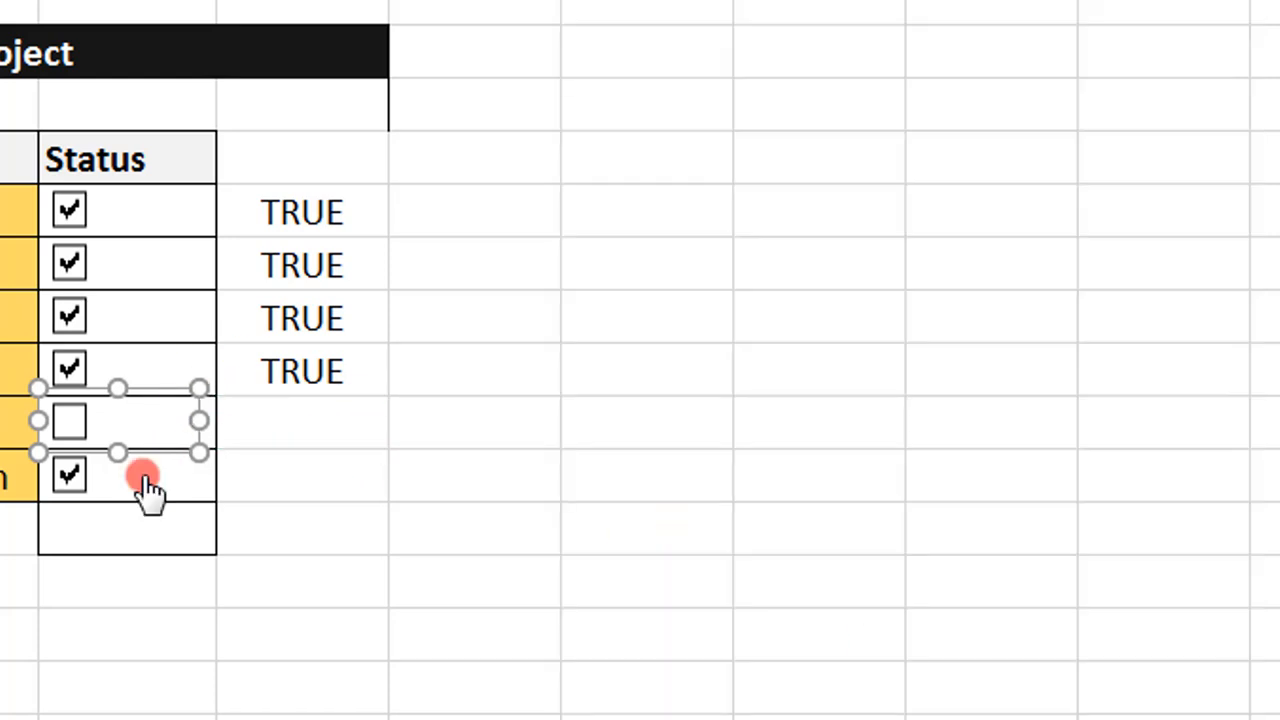
Link the Project Close and Termination check box to cell $G$10 through its Format Control settings.
right_click(78, 476)
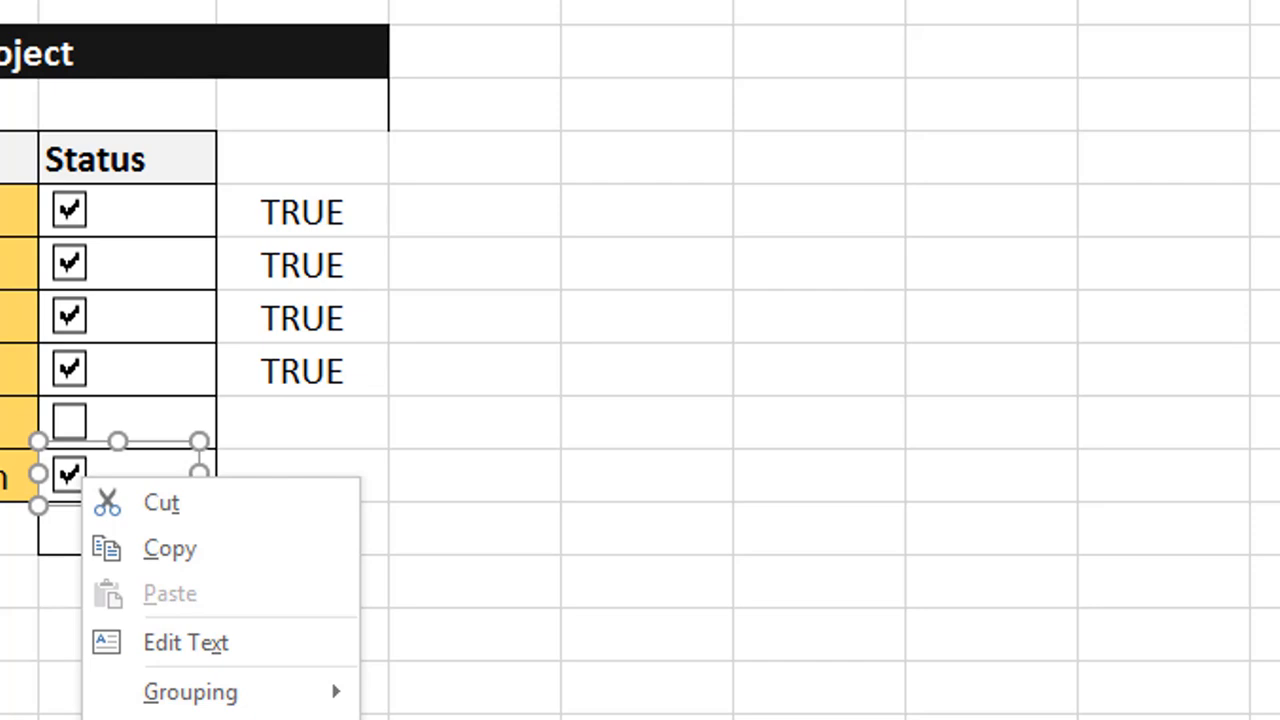
key("f")
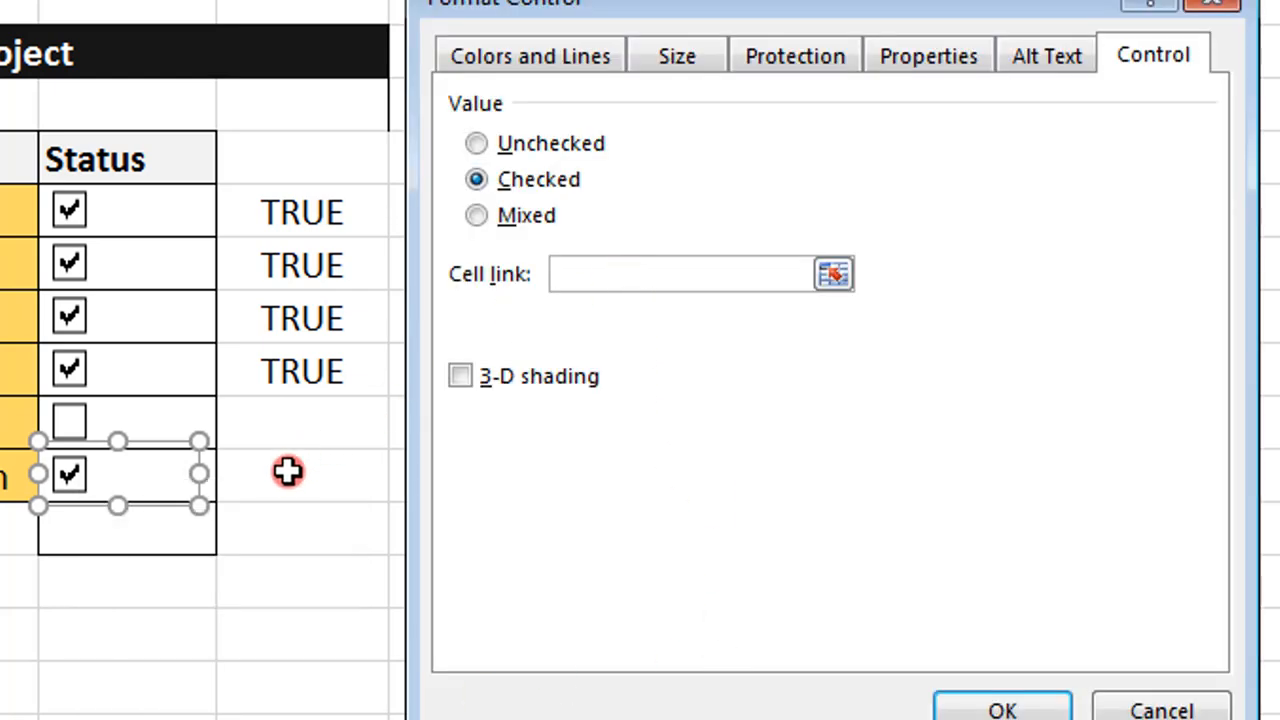
left_click(288, 478)
left_click(1000, 708)
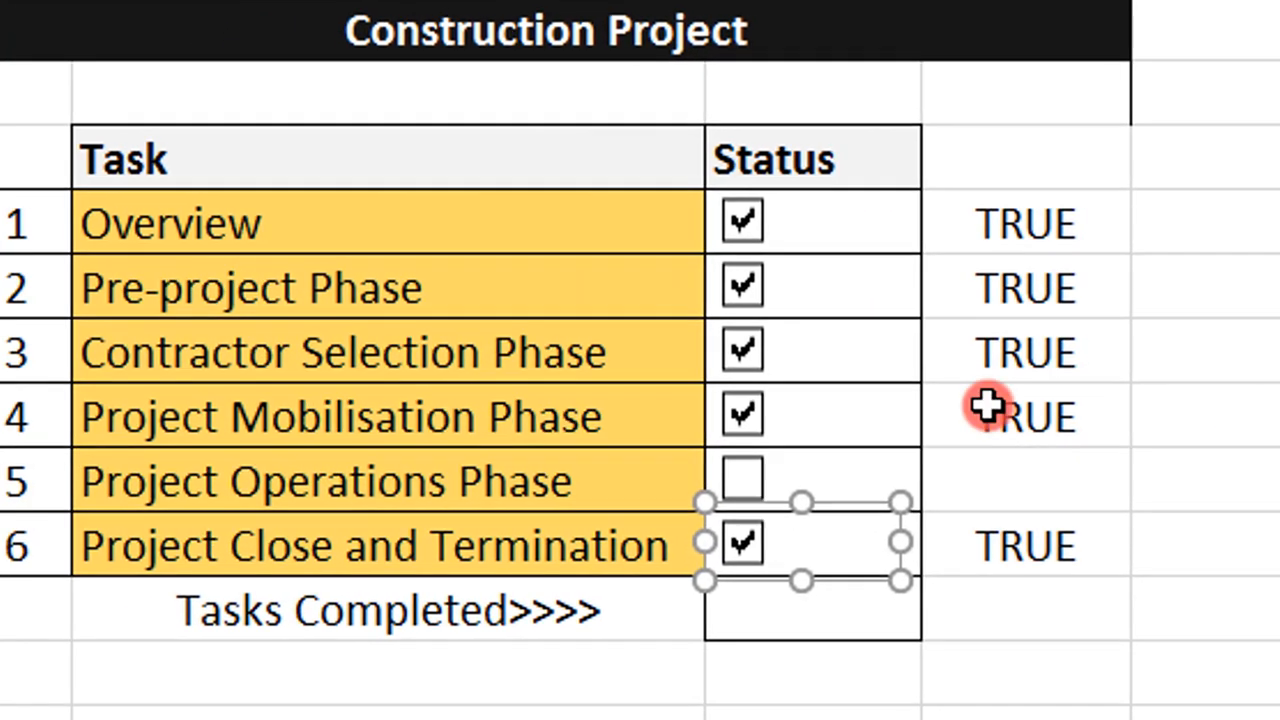
Clear the Status check boxes of all six tasks so every linked cell in column G reads FALSE.
left_click(474, 368)
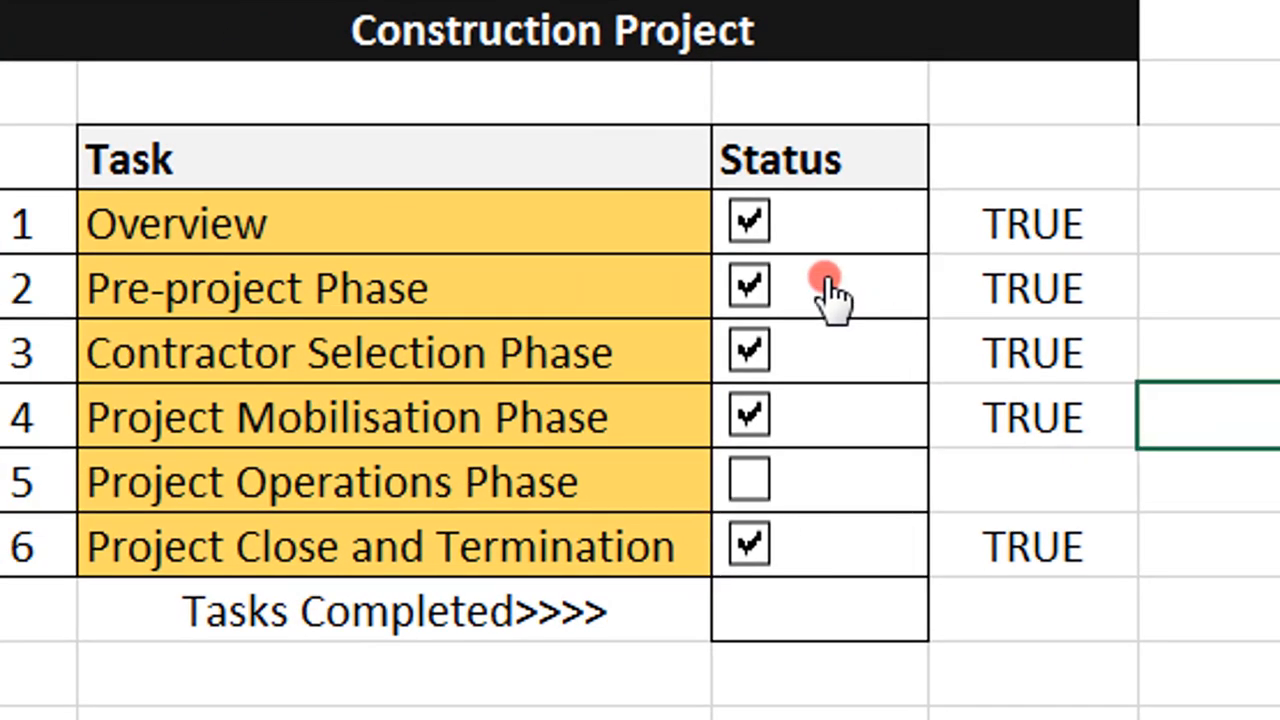
left_click(748, 236)
left_click(742, 250)
left_click(742, 224)
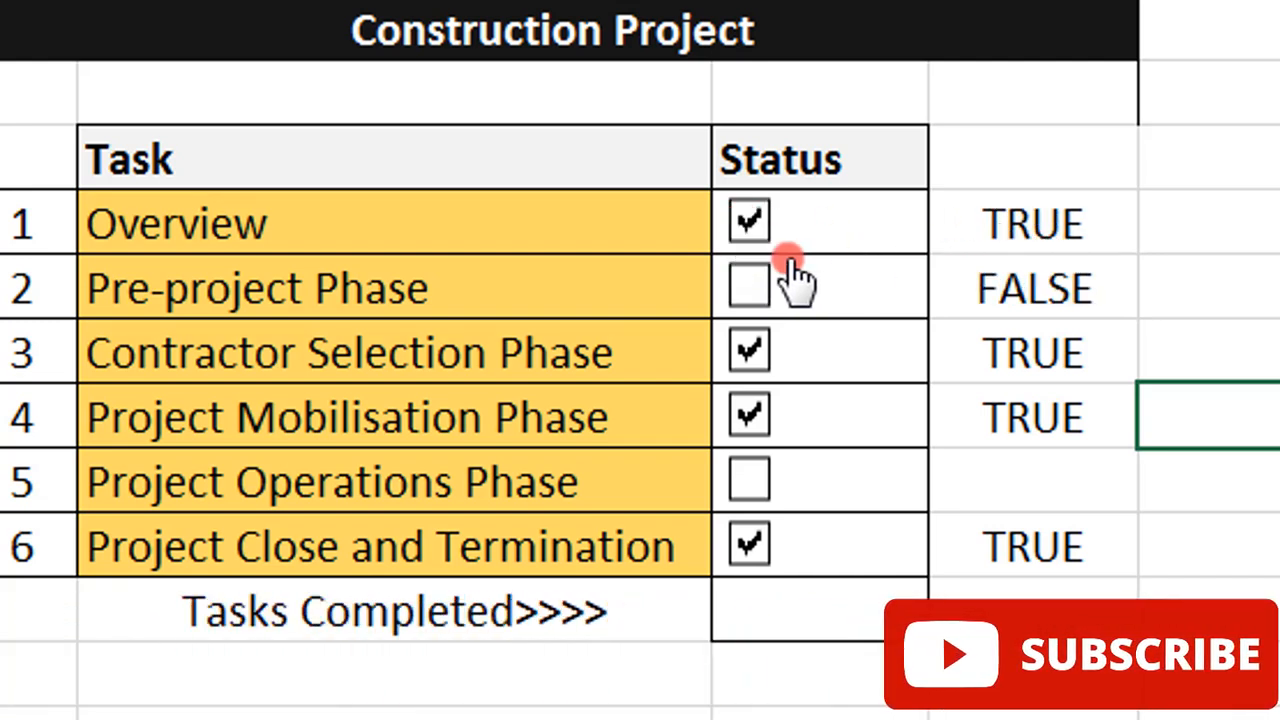
left_click(743, 236)
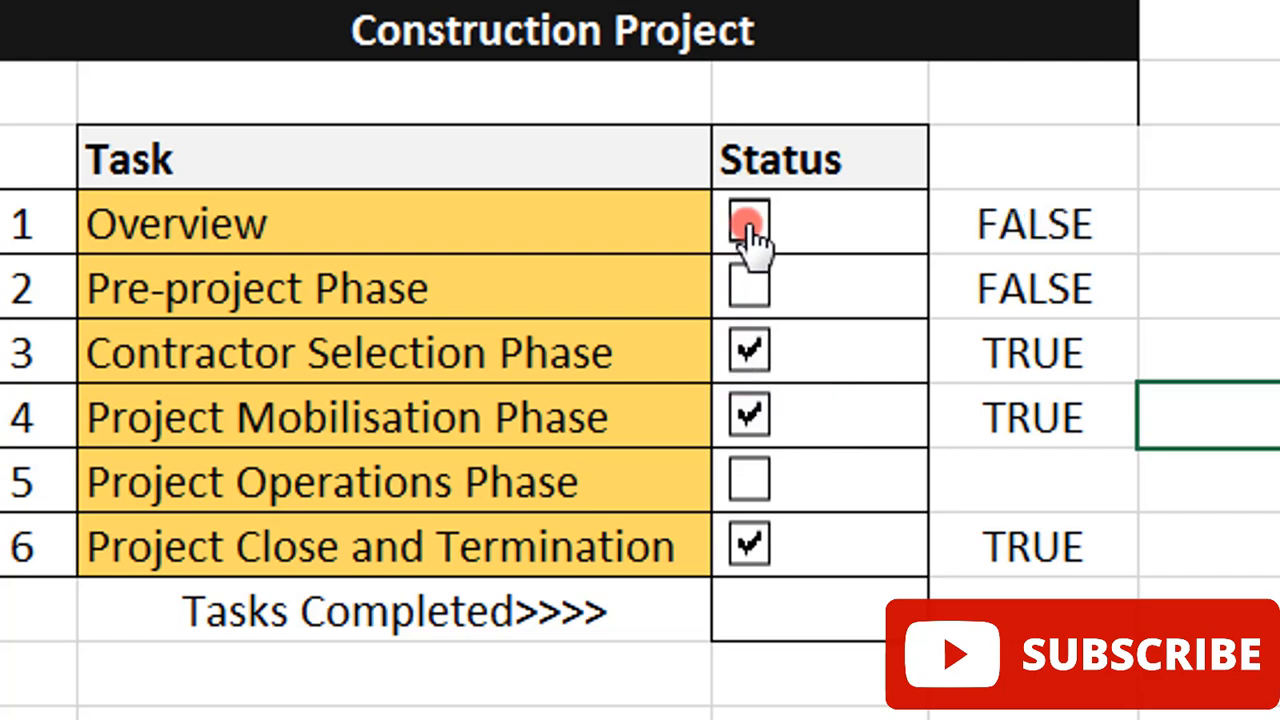
left_click(745, 358)
left_click(748, 478)
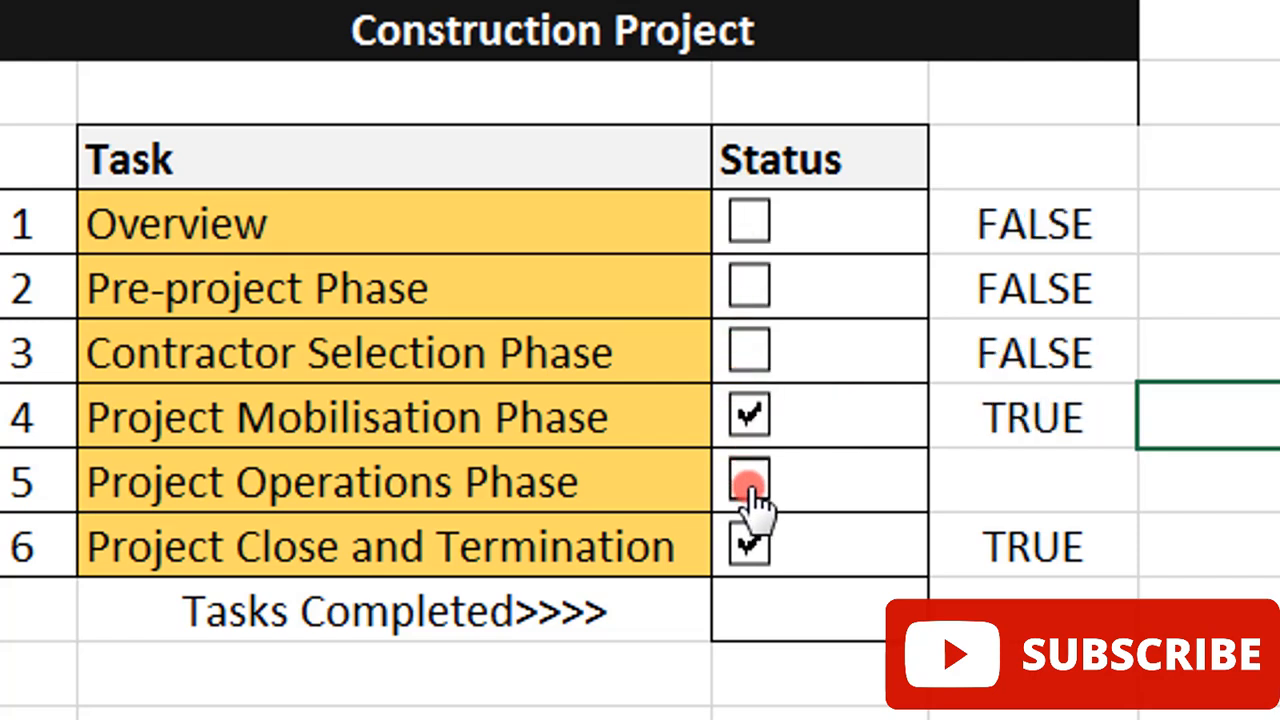
left_click(748, 478)
left_click(750, 547)
left_click(750, 410)
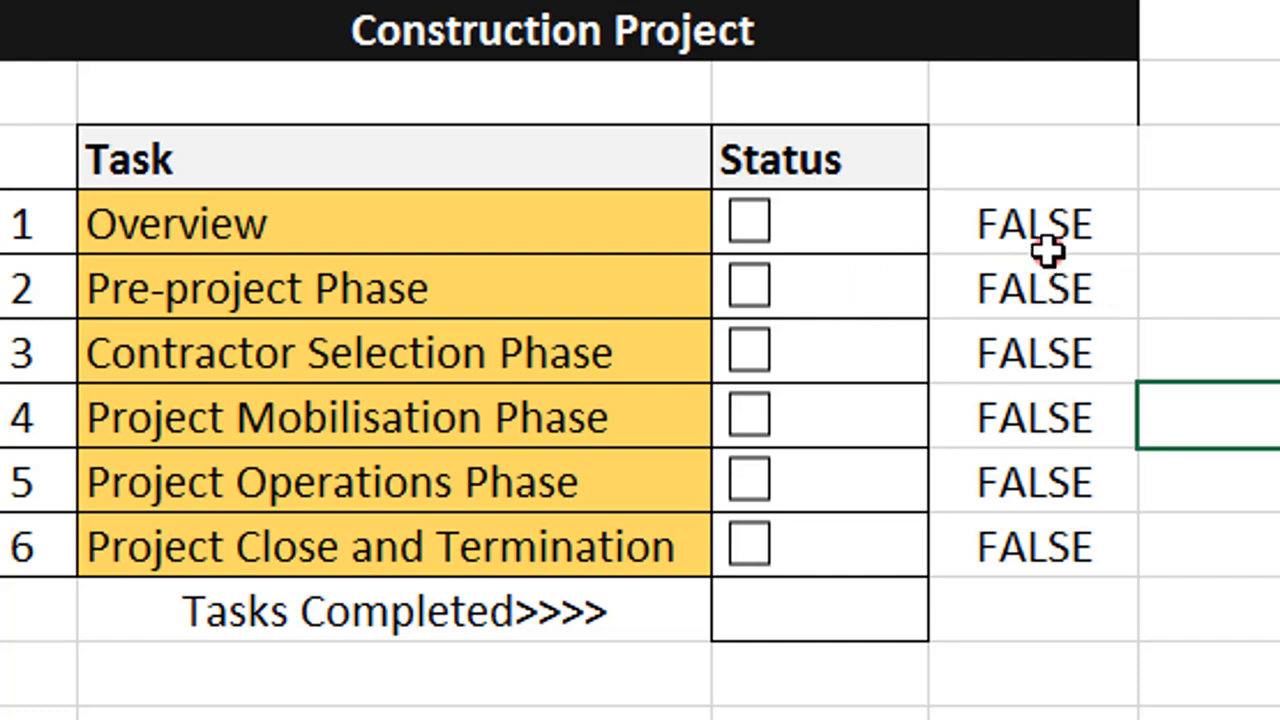
Add an Equal To highlight rule to G5:G10 that formats TRUE cells with Light Red Fill with Dark Red Text.
left_click_drag(1033, 220, 1026, 551)
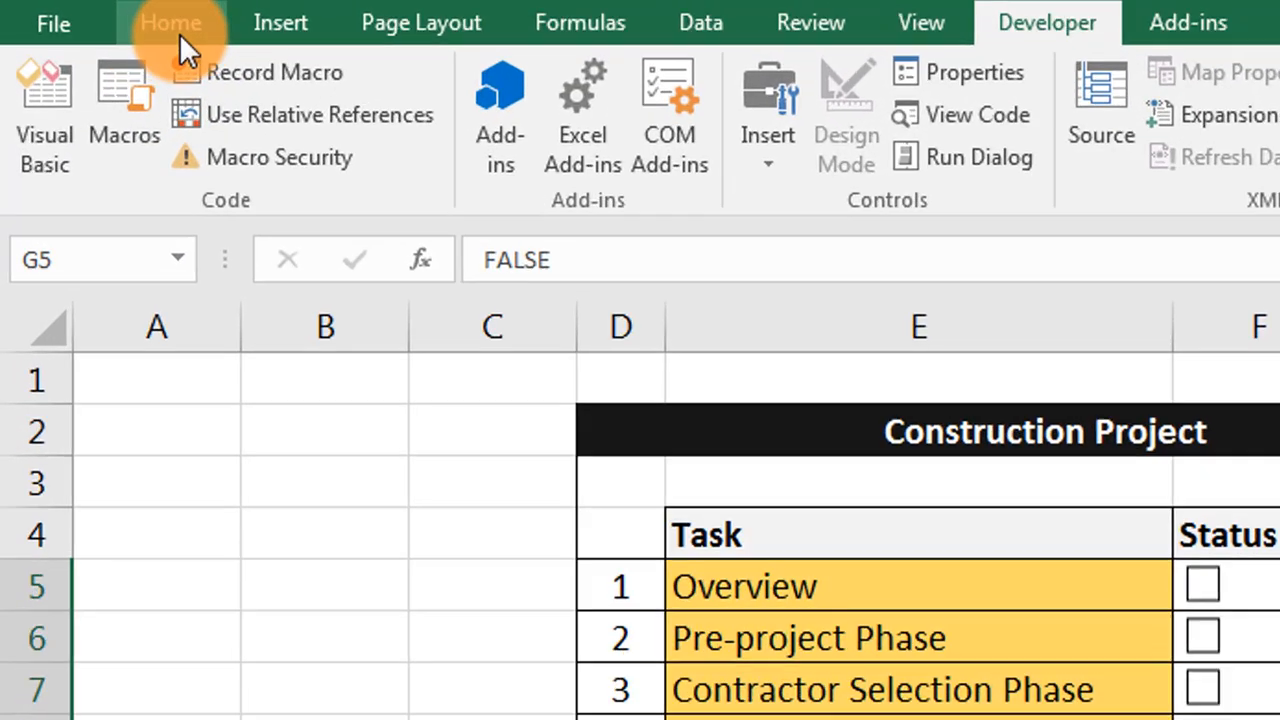
left_click(181, 37)
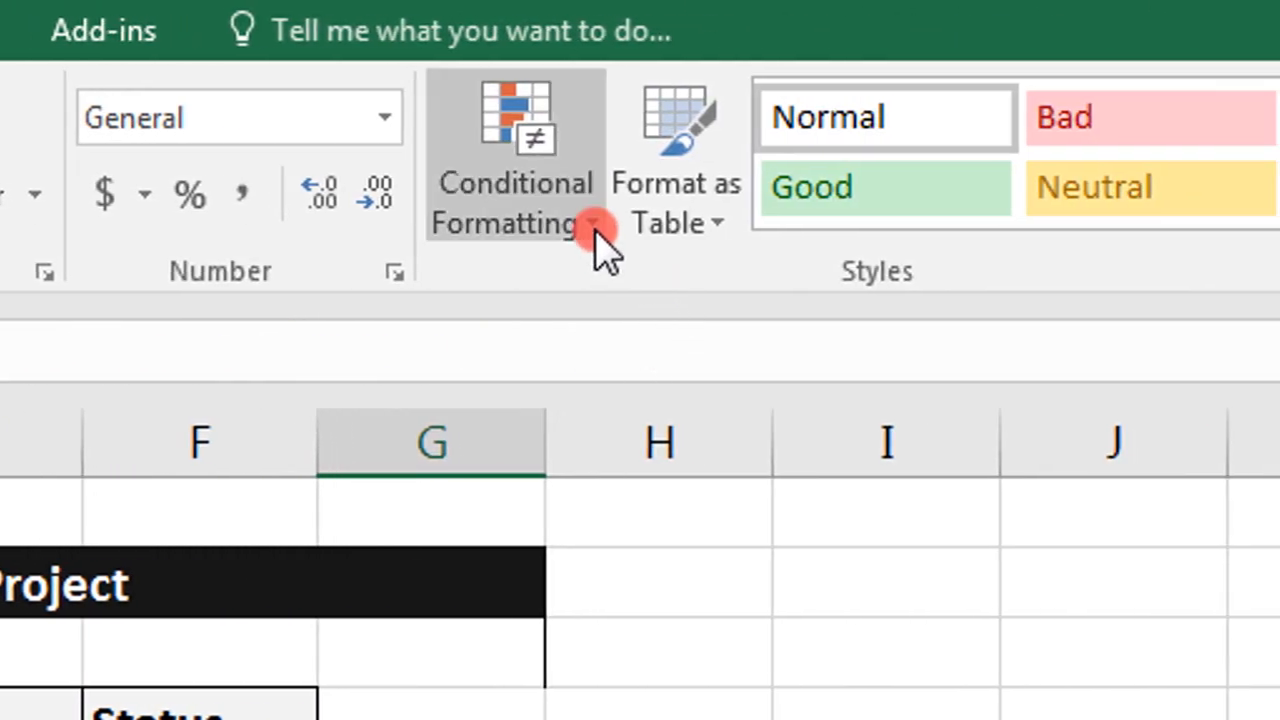
left_click(595, 225)
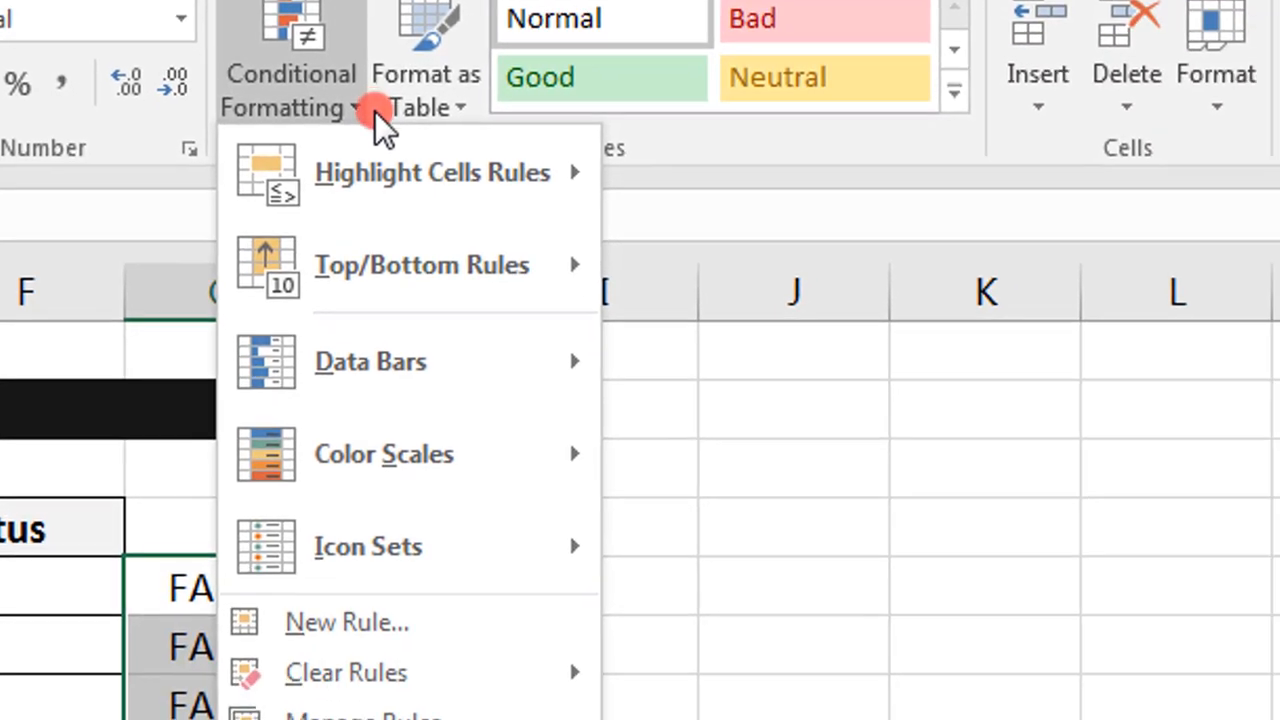
left_click(338, 174)
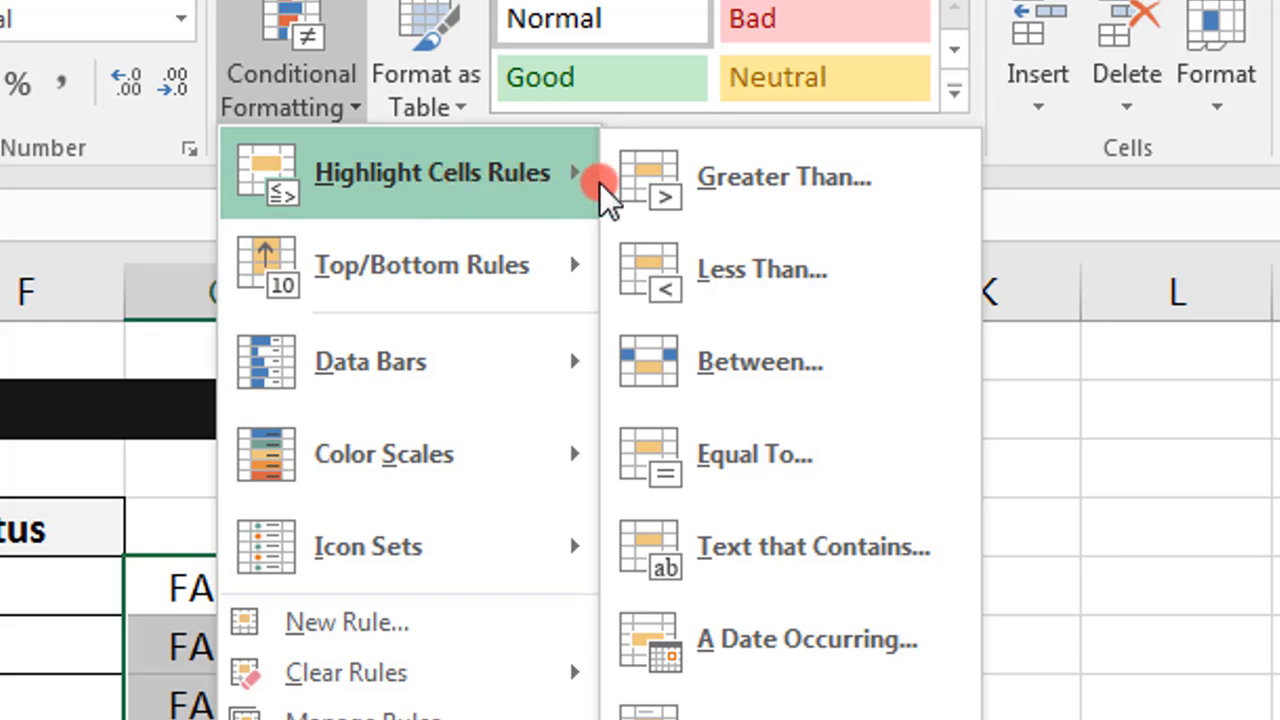
left_click(760, 457)
left_click(553, 627)
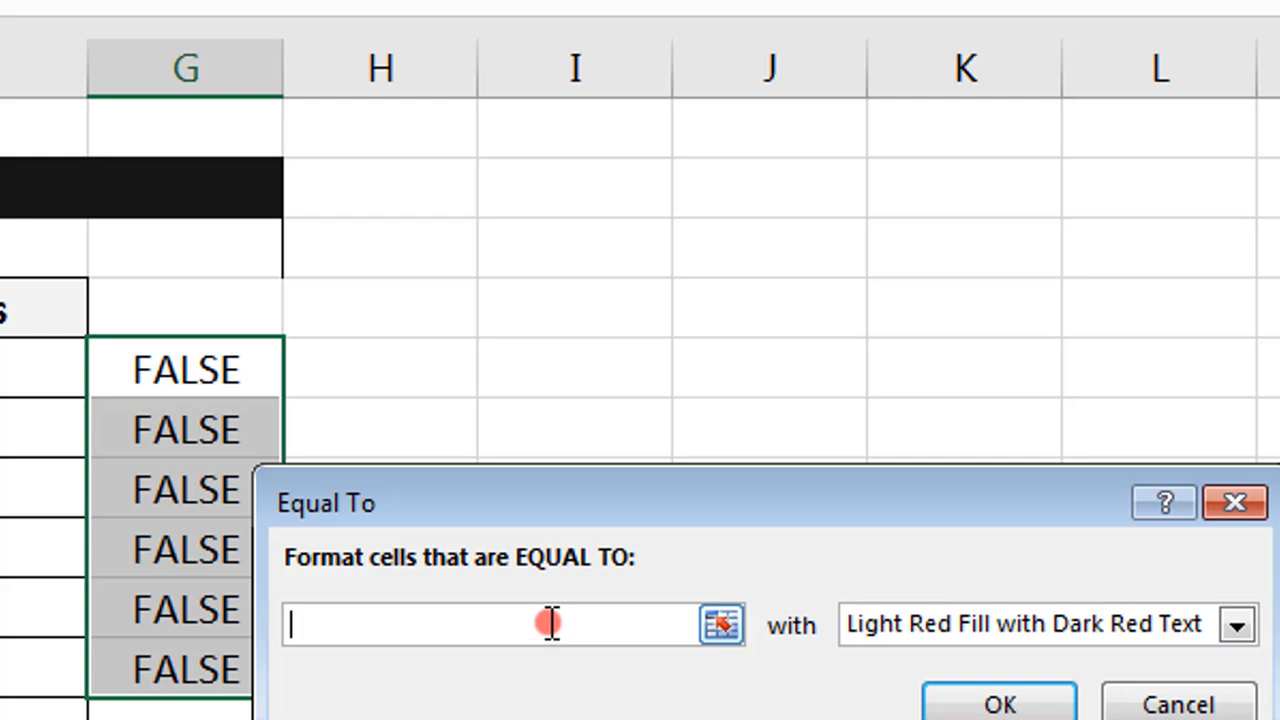
type("TRU")
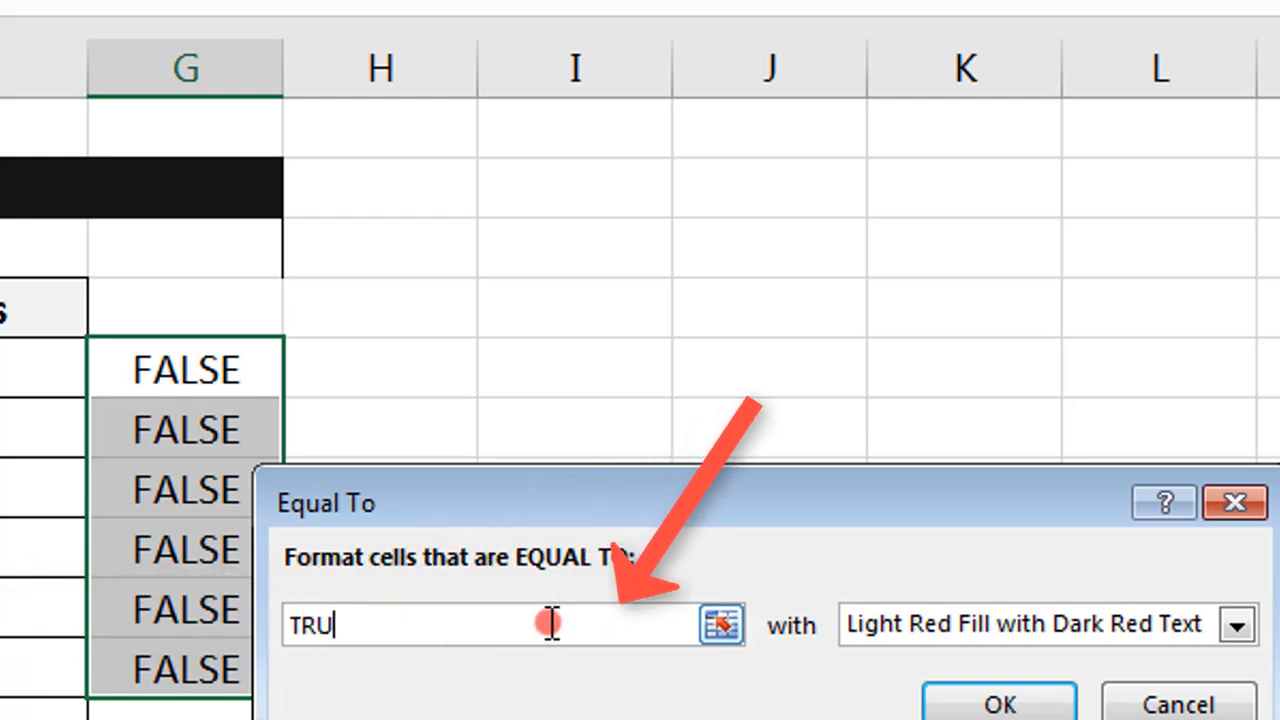
type("E")
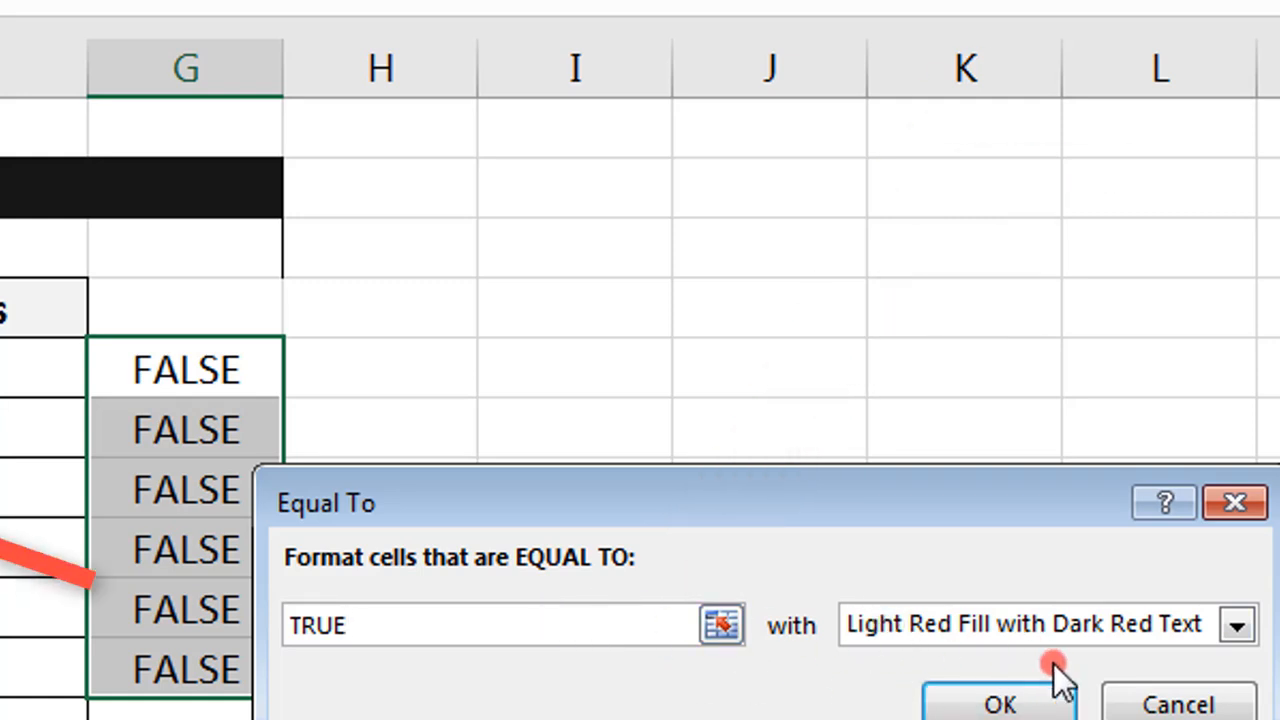
left_click(1235, 627)
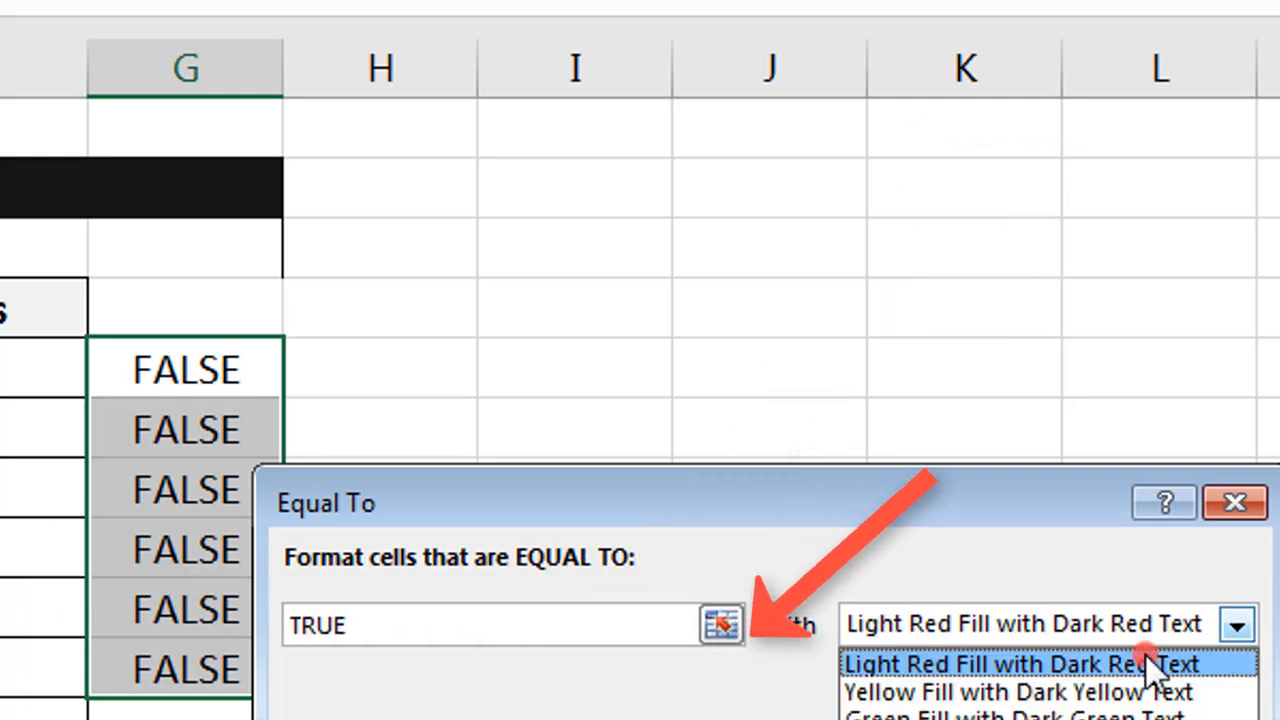
left_click(951, 634)
left_click(988, 702)
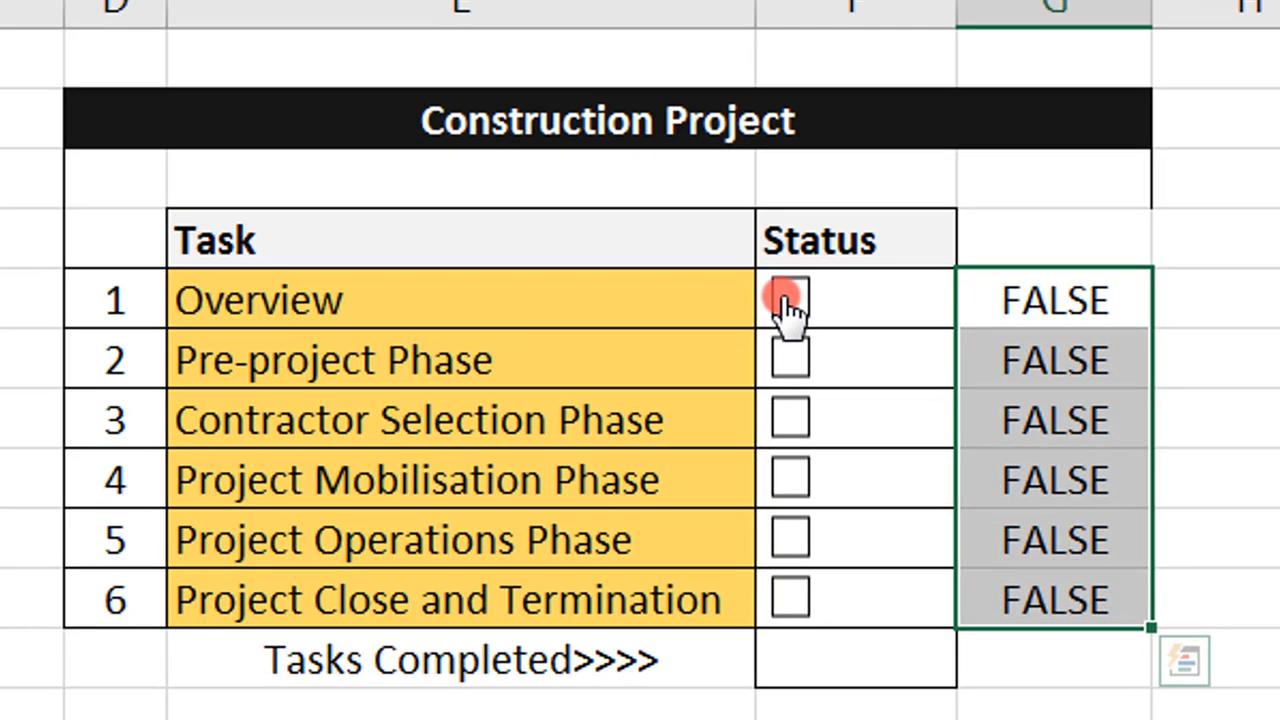
Toggle the Status check boxes until only Pre-project Phase, Project Mobilisation Phase and Project Close and Termination are ticked.
left_click(788, 298)
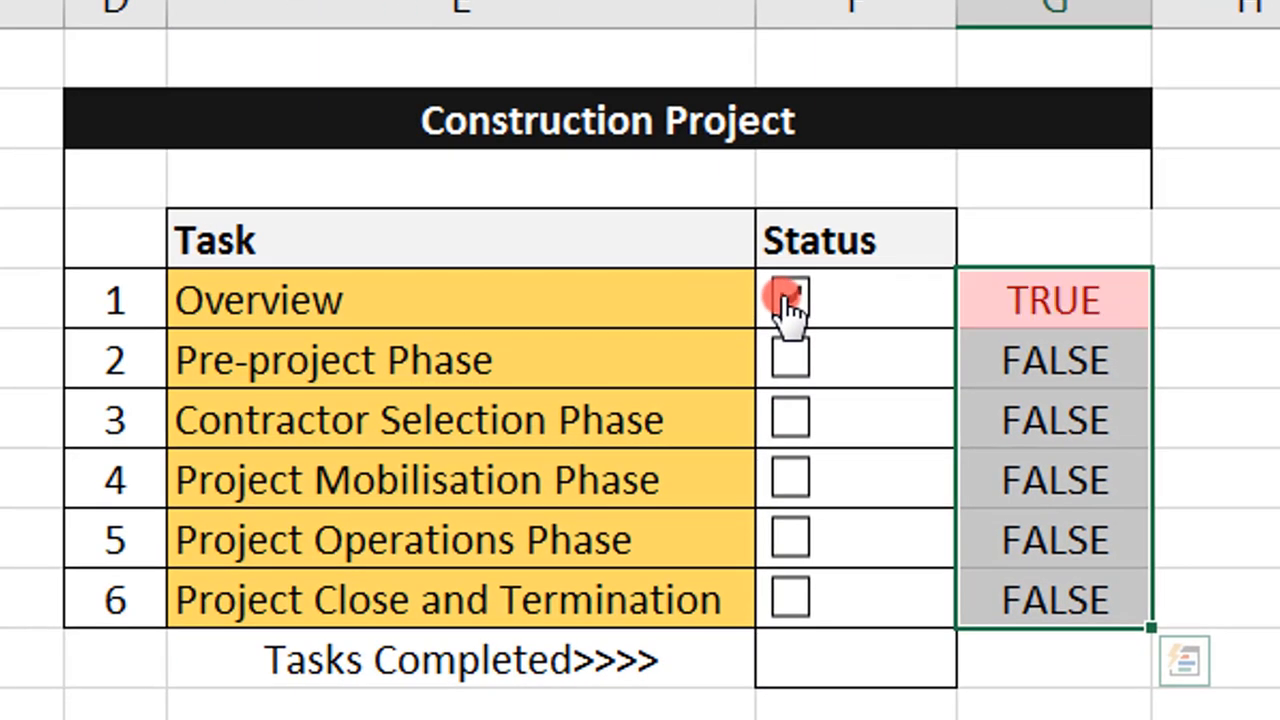
left_click(789, 418)
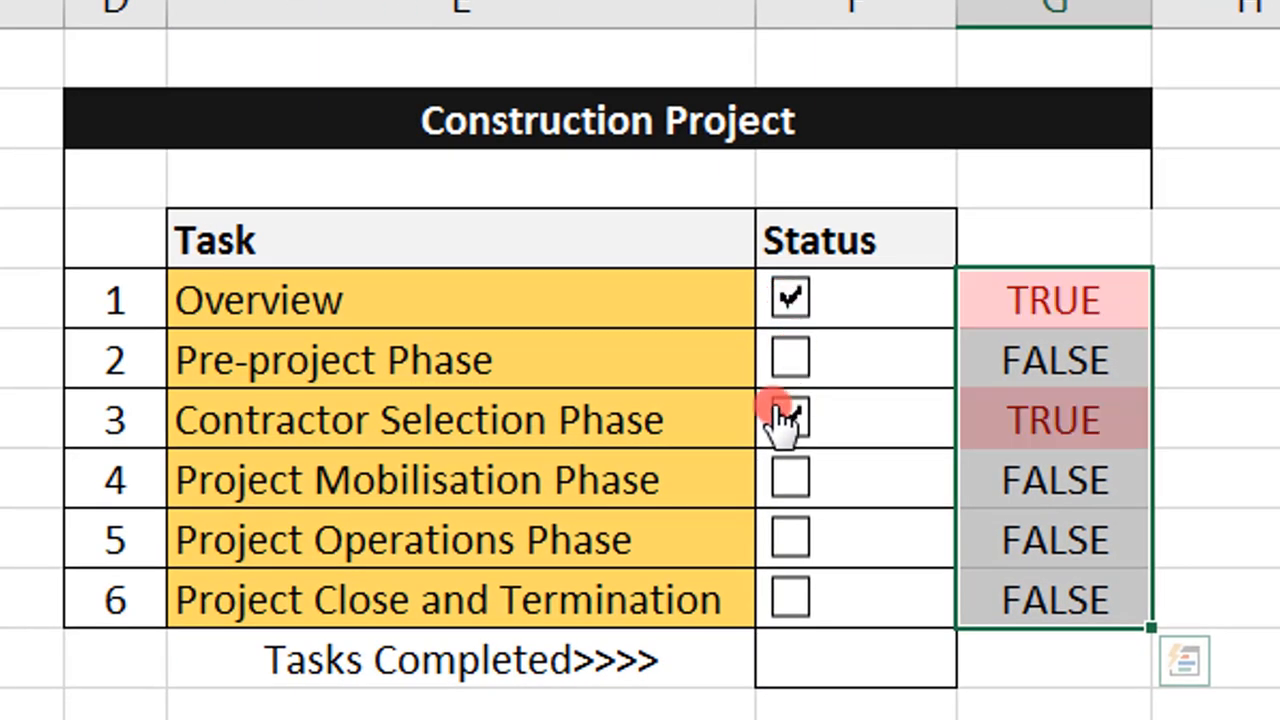
left_click(789, 540)
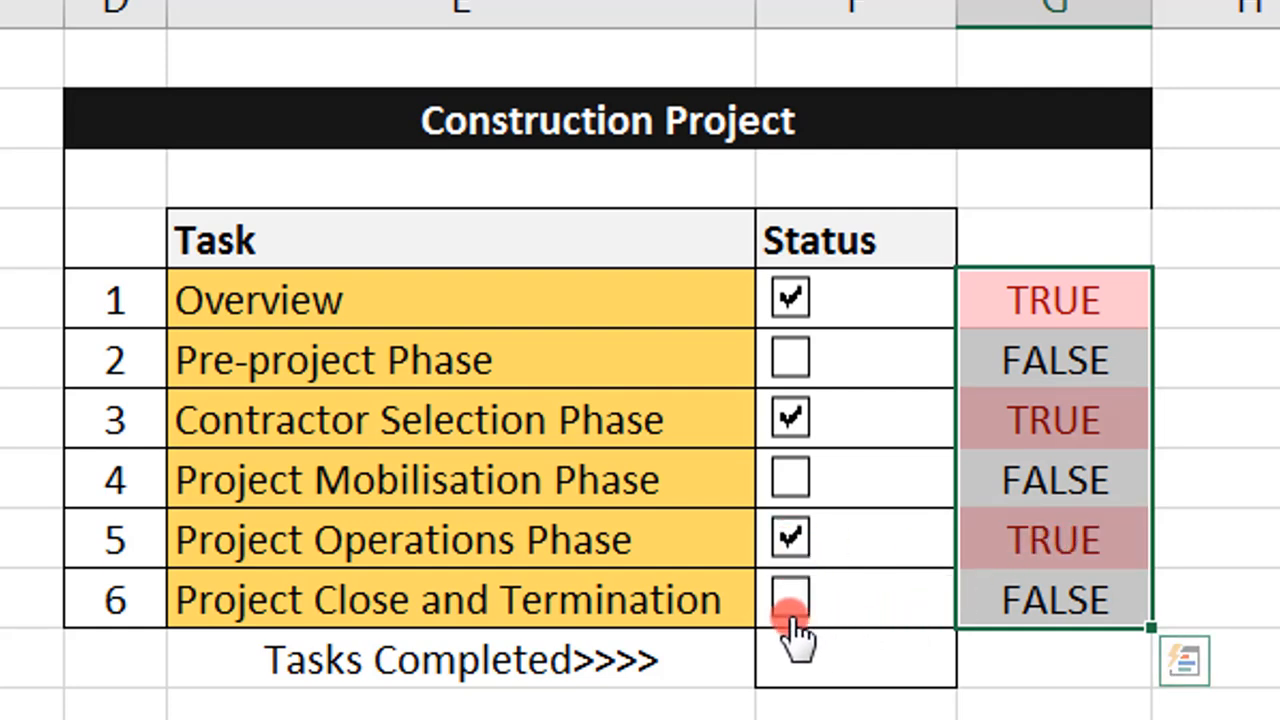
left_click(790, 600)
left_click(789, 478)
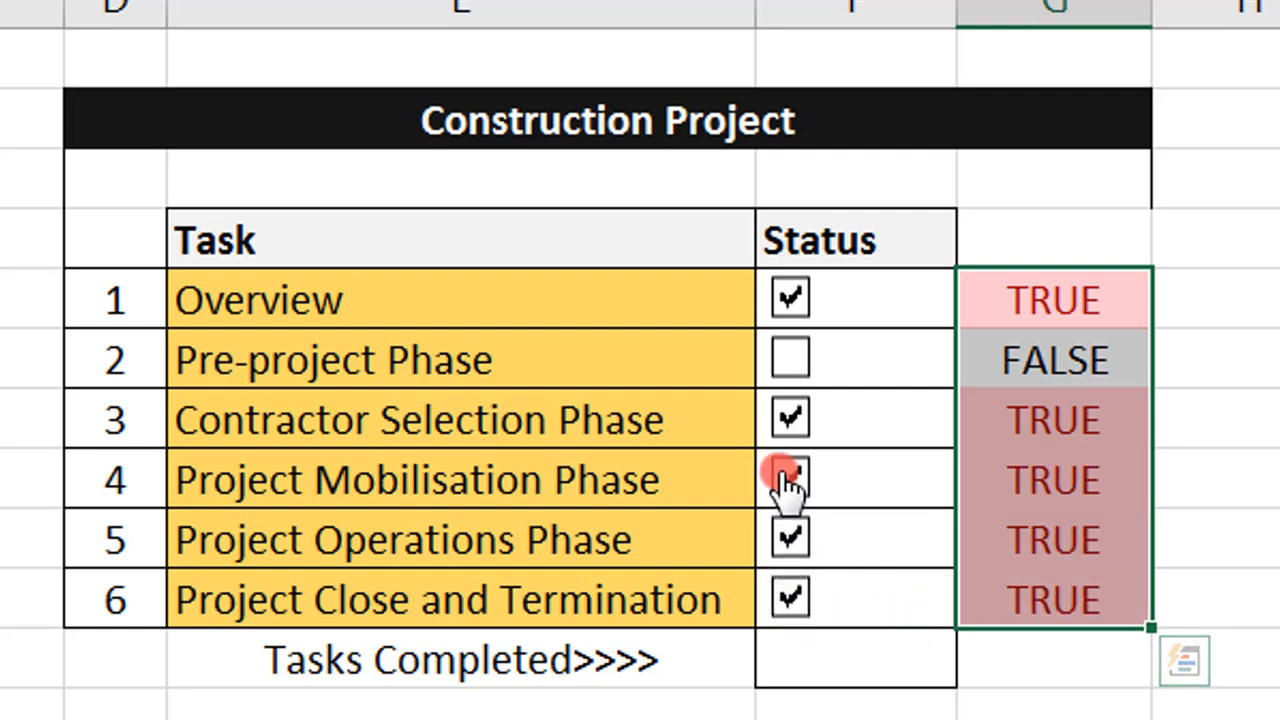
left_click(791, 360)
left_click(789, 302)
left_click(795, 420)
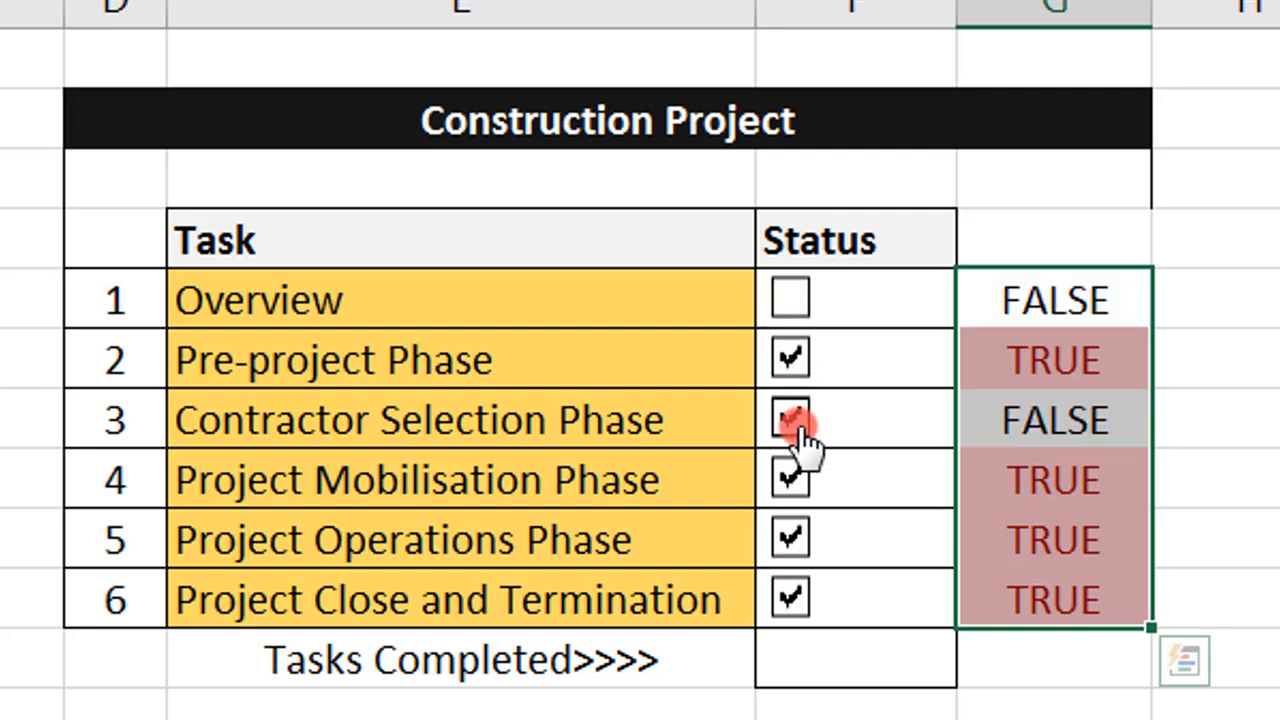
left_click(789, 540)
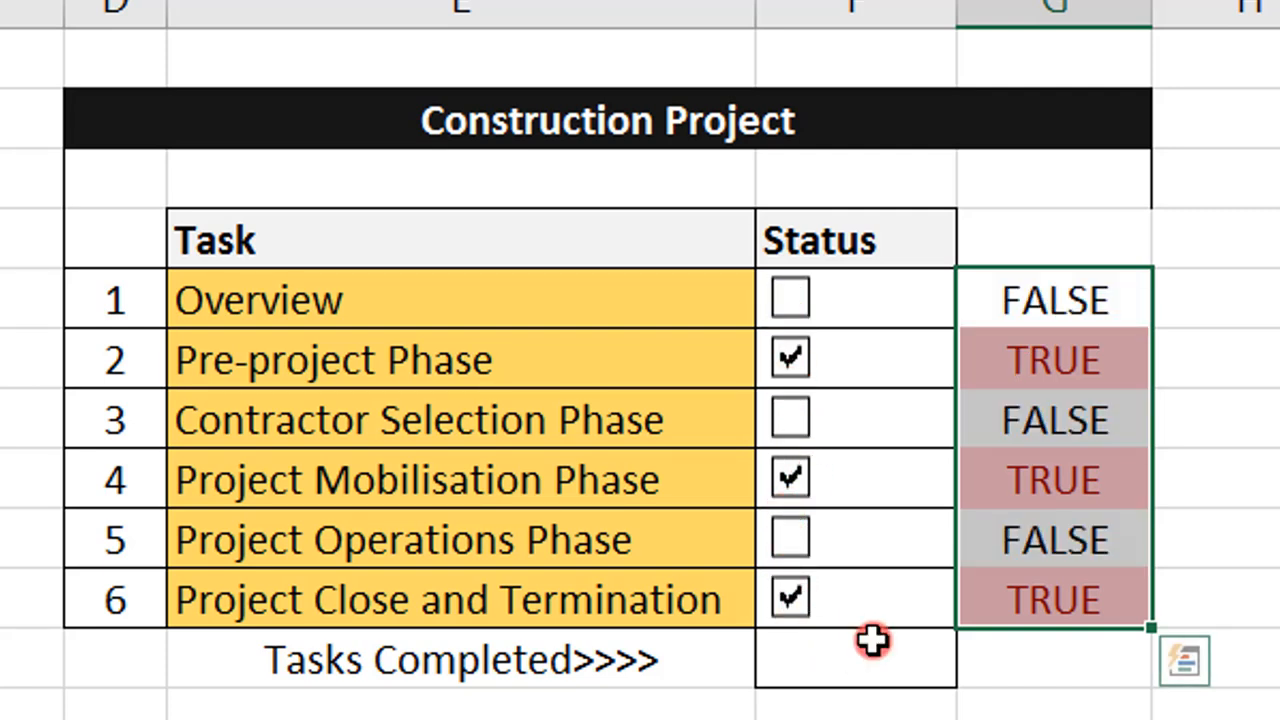
Enter the formula =COUNTIF(G5:G10,"TRUE") in the Status column cell beside Tasks Completed.
left_click(852, 667)
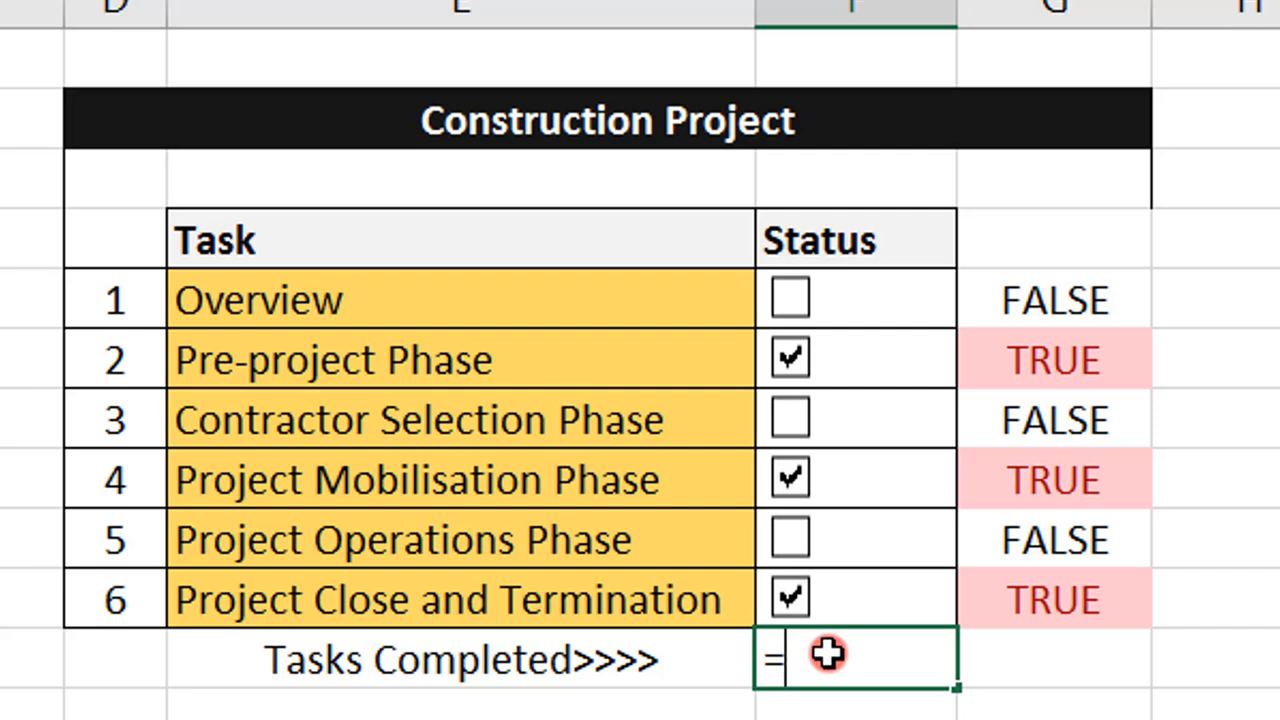
type("COUNTIF")
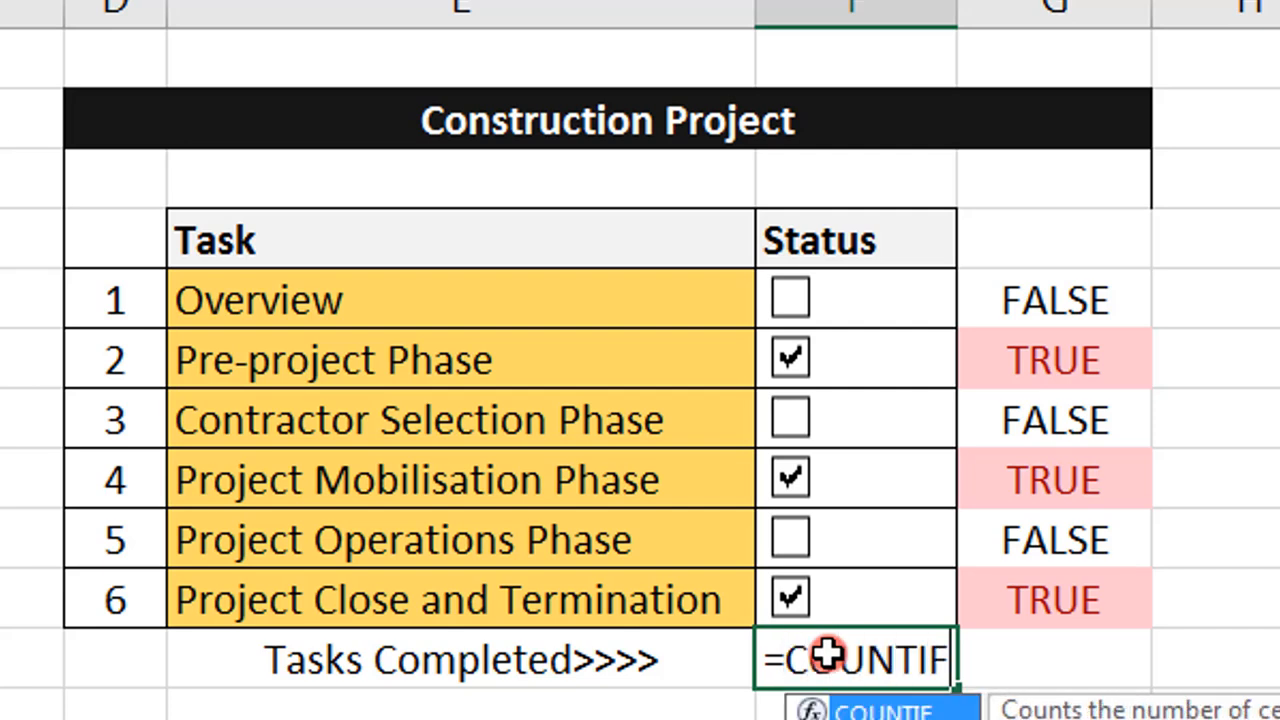
type("(")
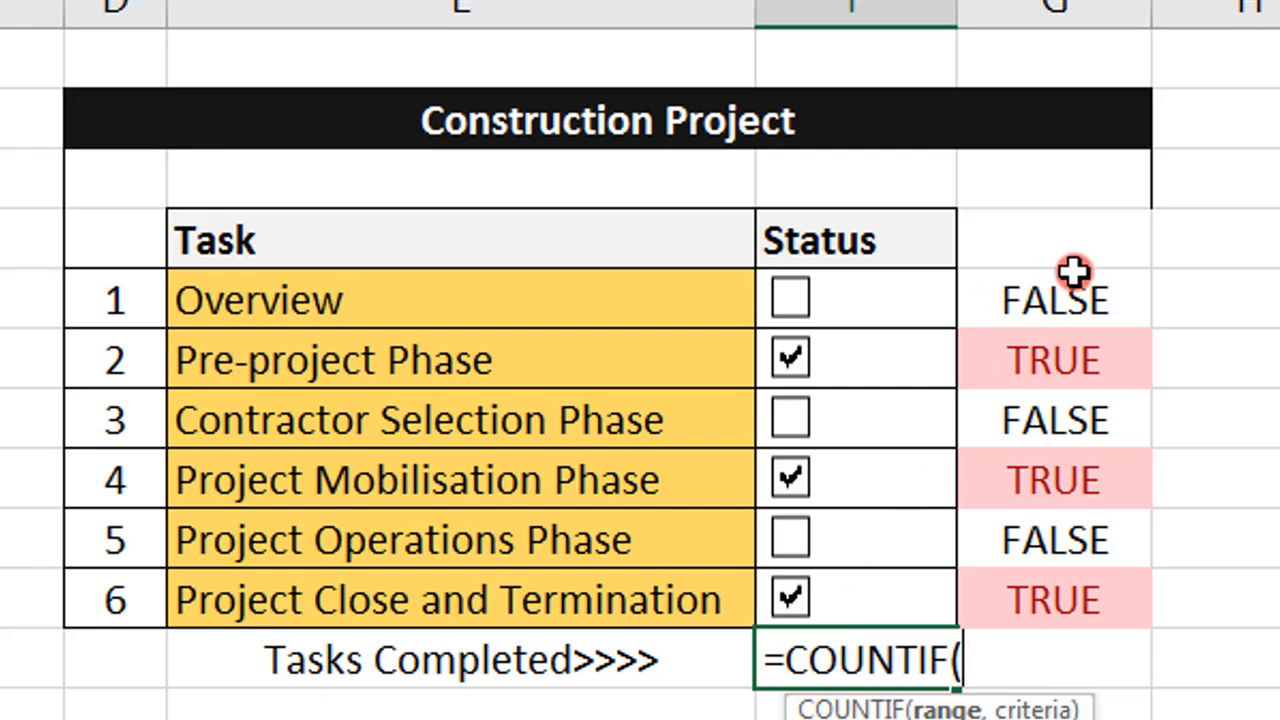
left_click_drag(1060, 294, 1060, 610)
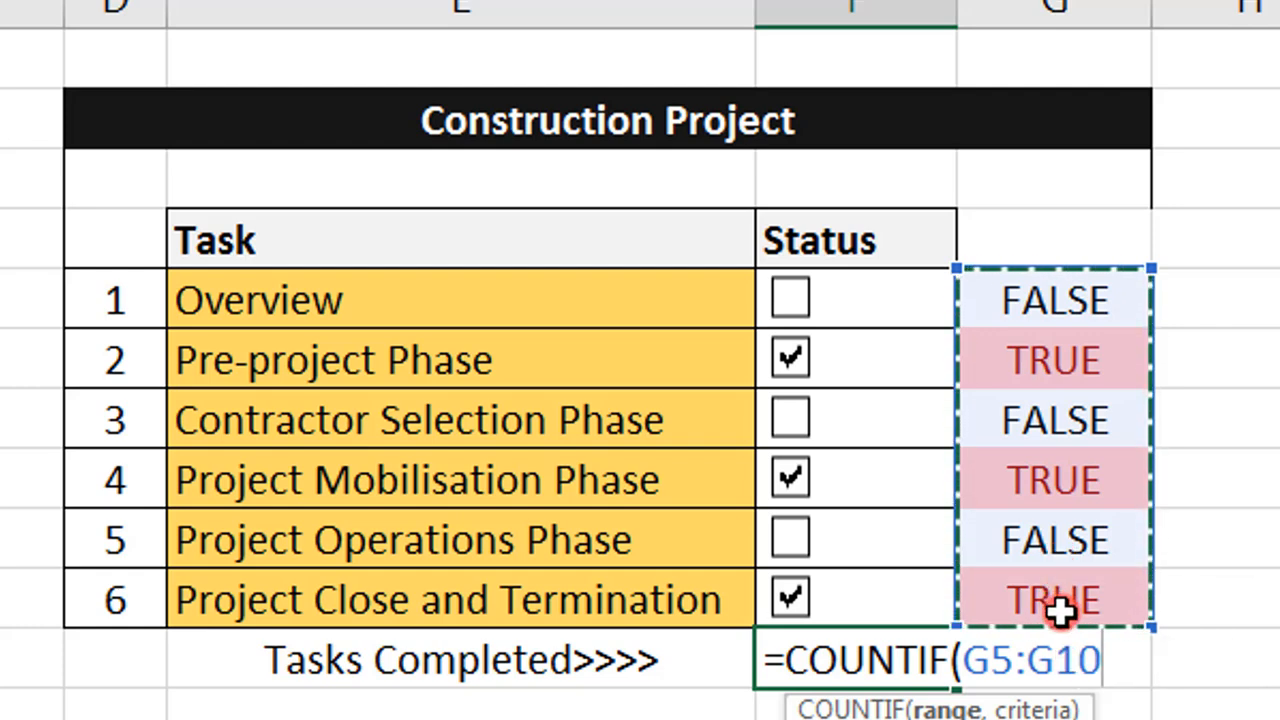
type(",\"TRUE")
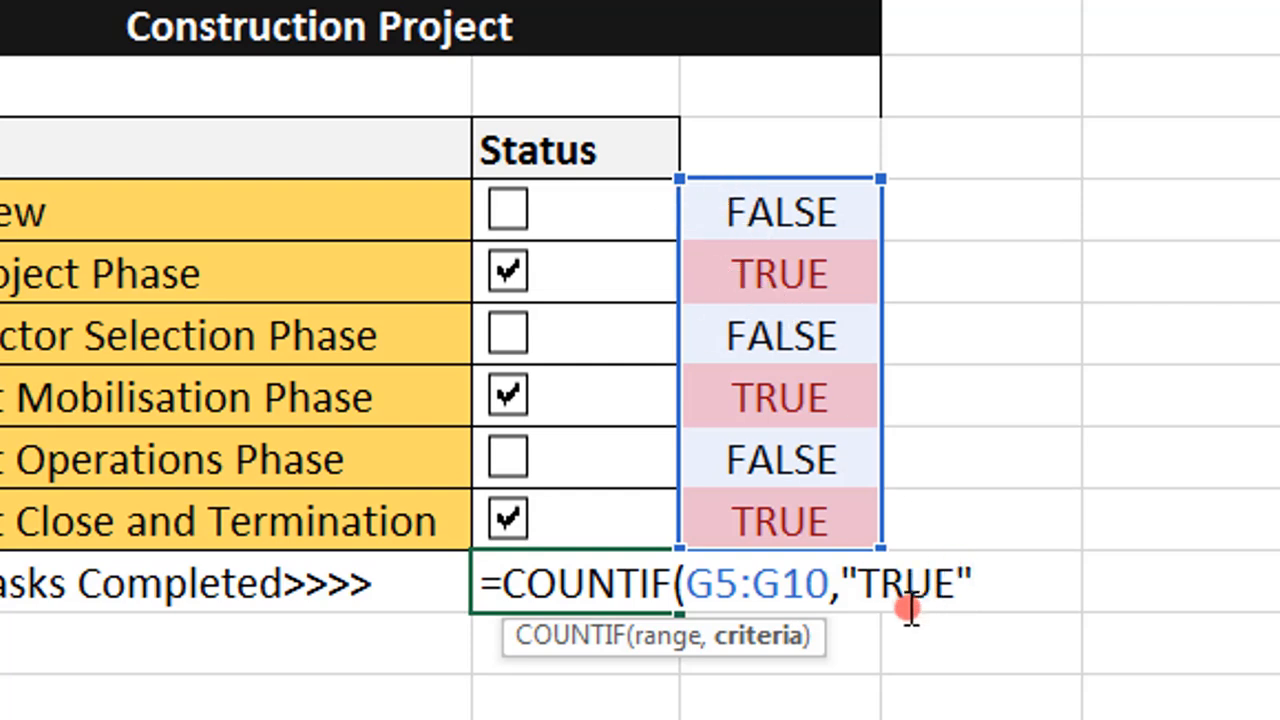
key("Return")
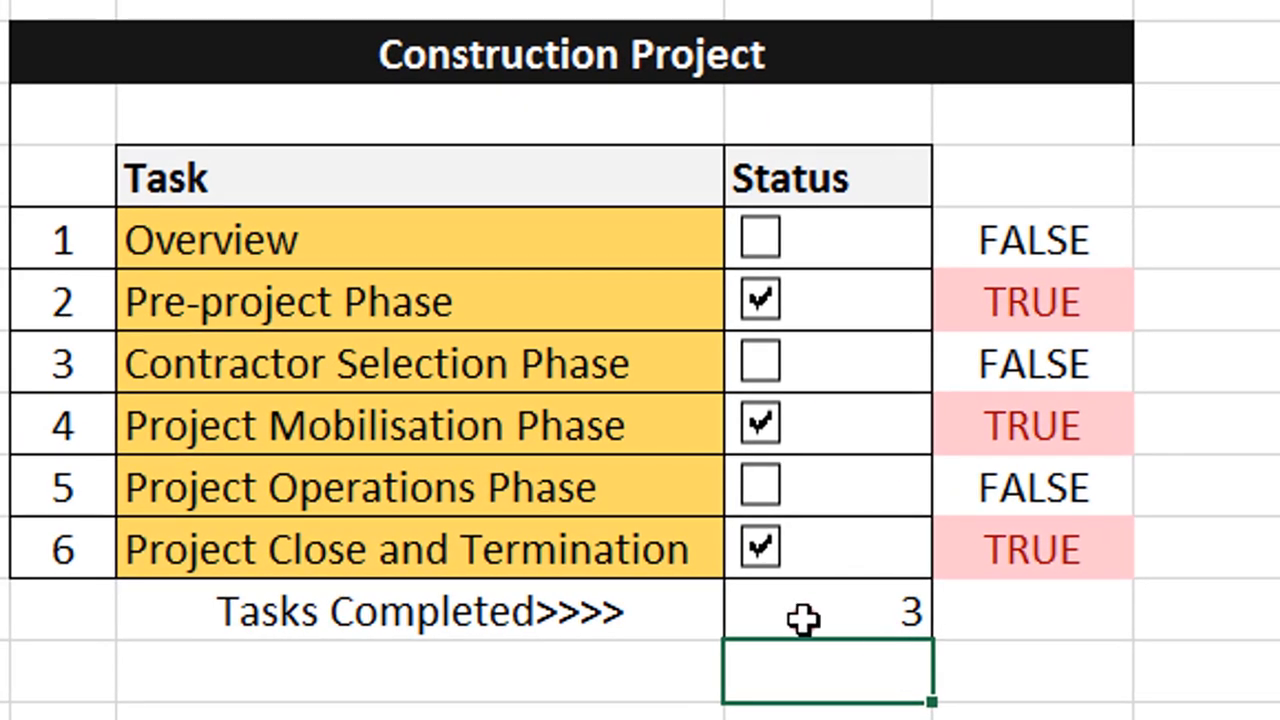
Test the completed-task count by toggling the Status check boxes until every task except Contractor Selection Phase is ticked.
left_click(838, 613)
left_click(849, 549)
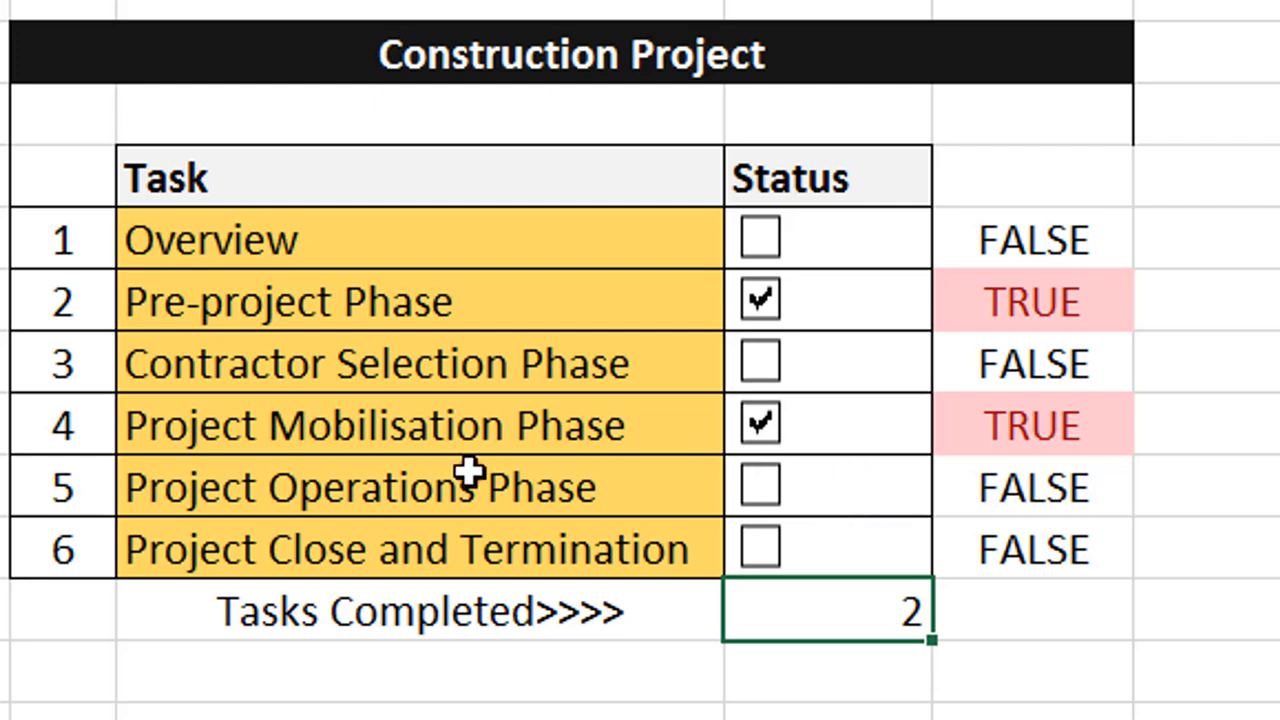
left_click(845, 490)
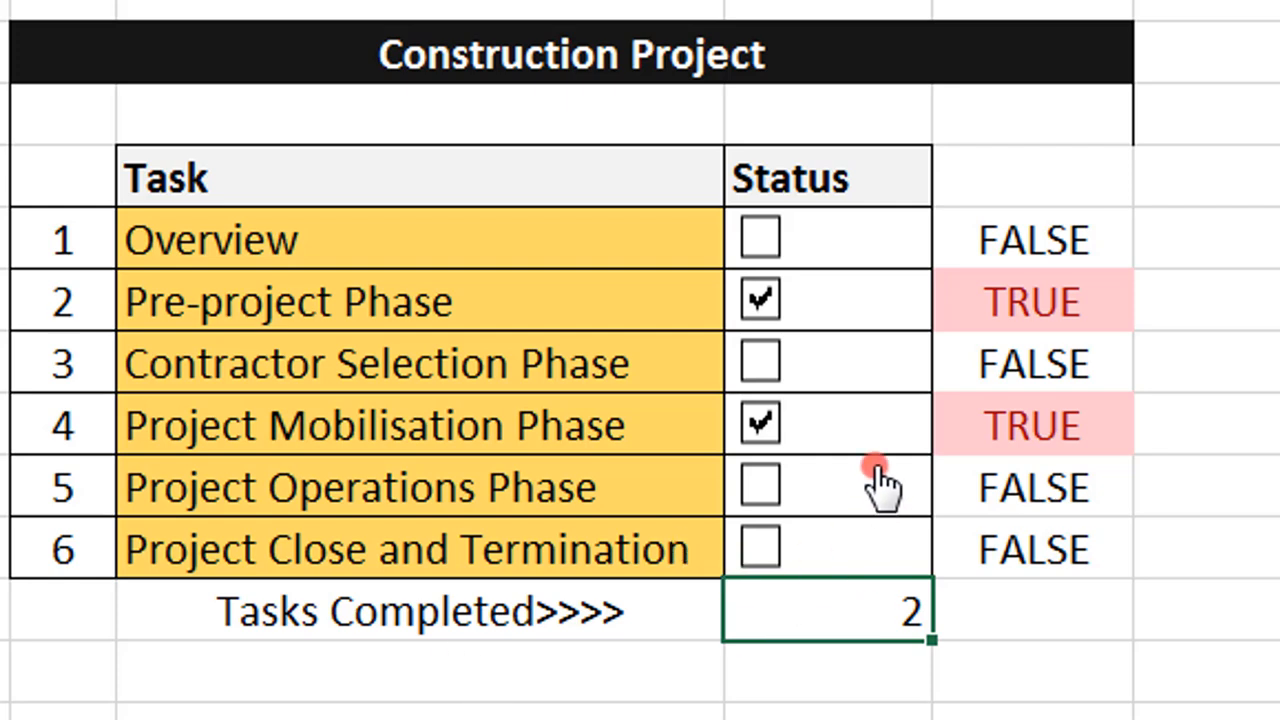
left_click(757, 240)
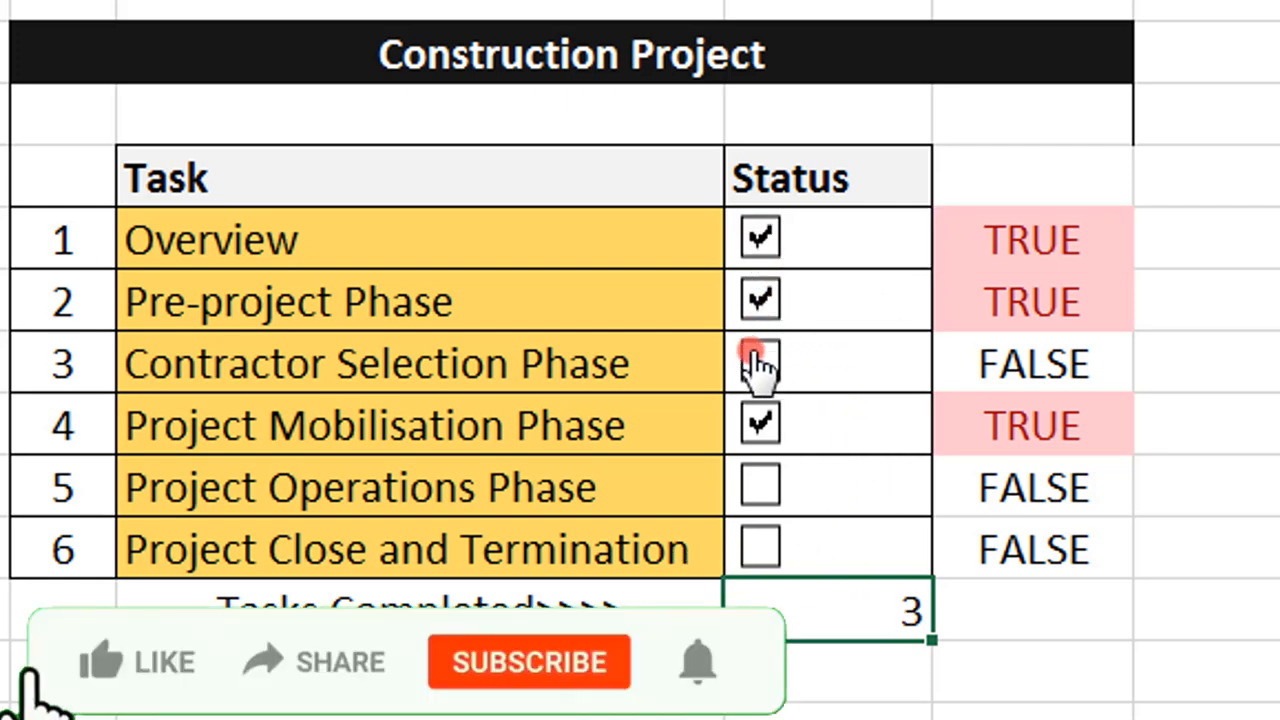
left_click(755, 358)
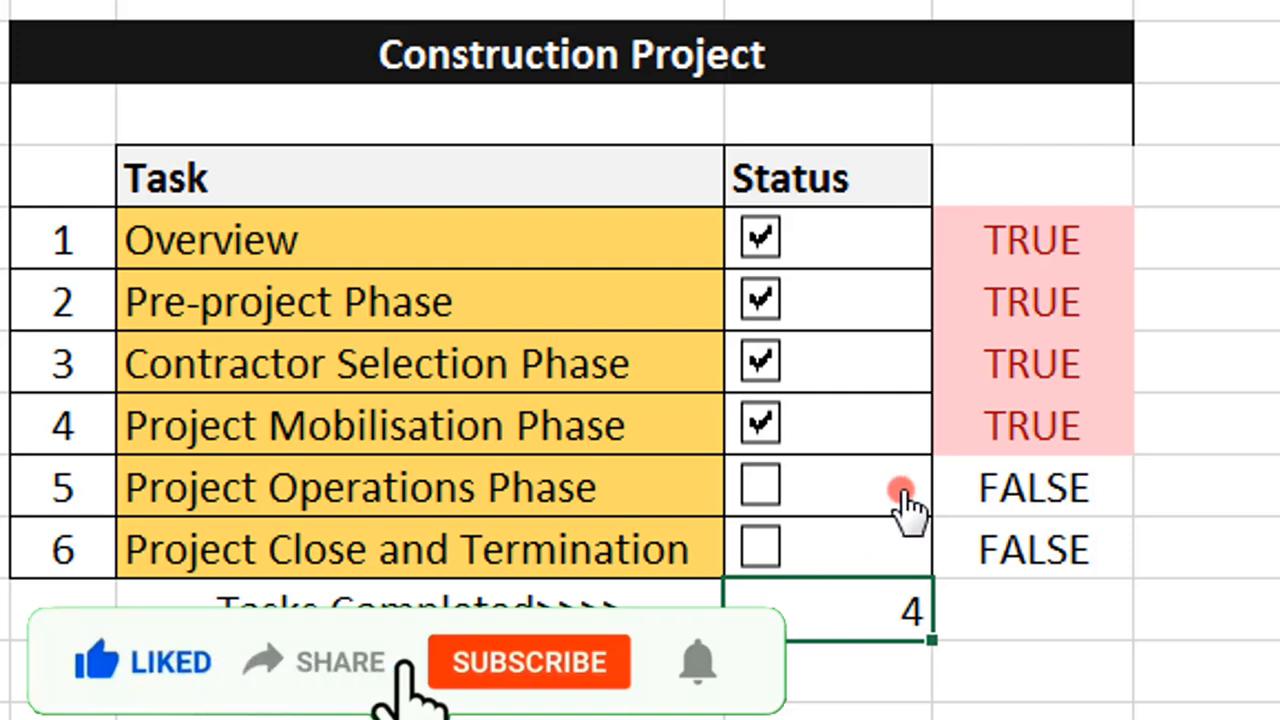
left_click(757, 300)
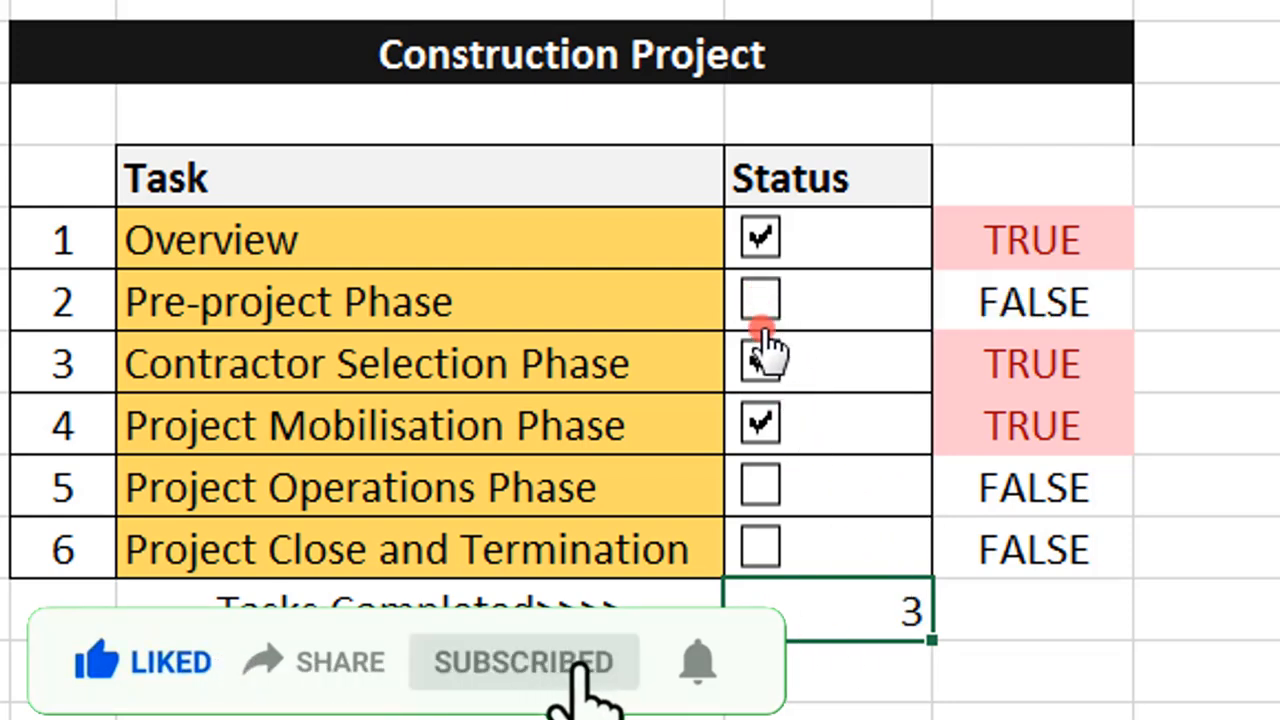
left_click(756, 355)
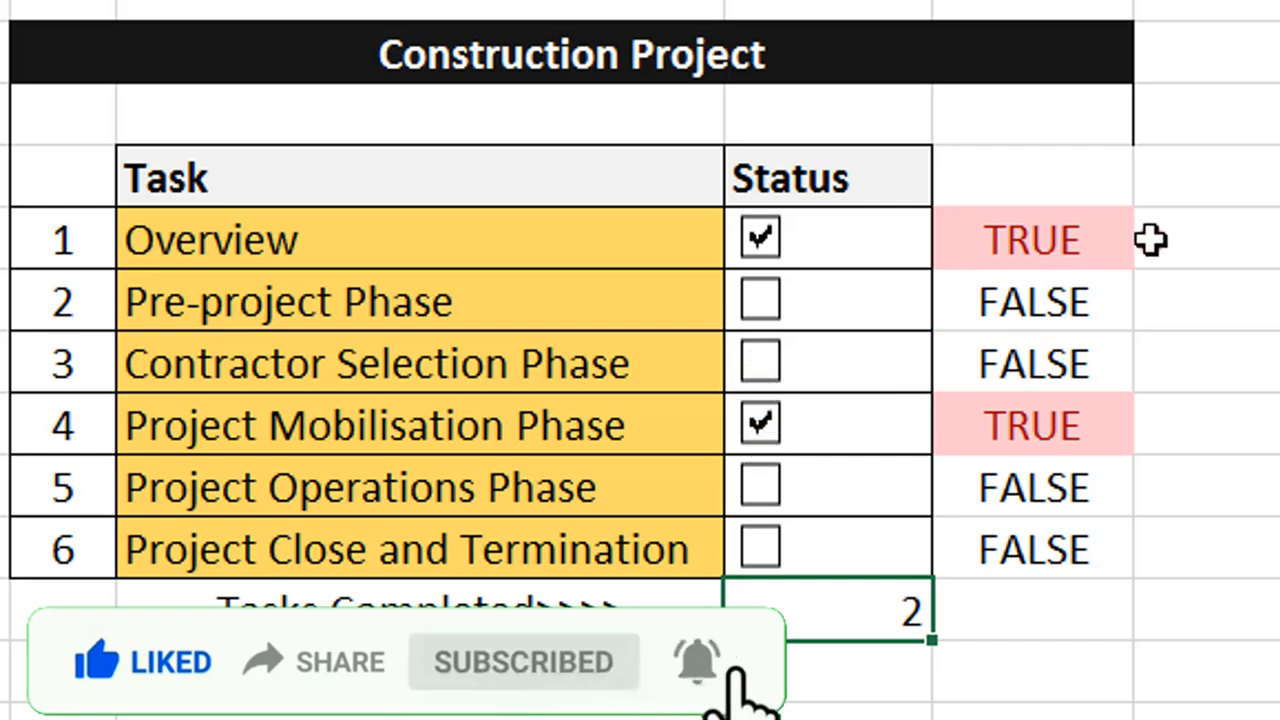
left_click(757, 305)
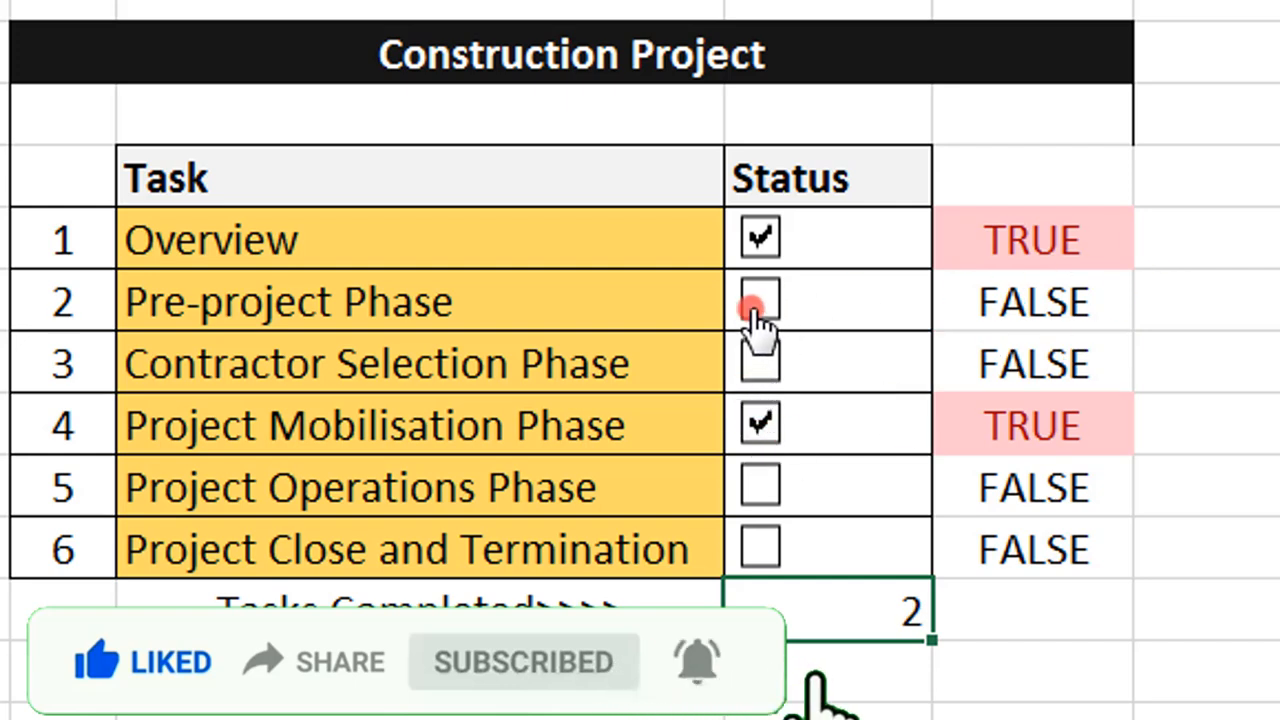
left_click(762, 490)
left_click(762, 550)
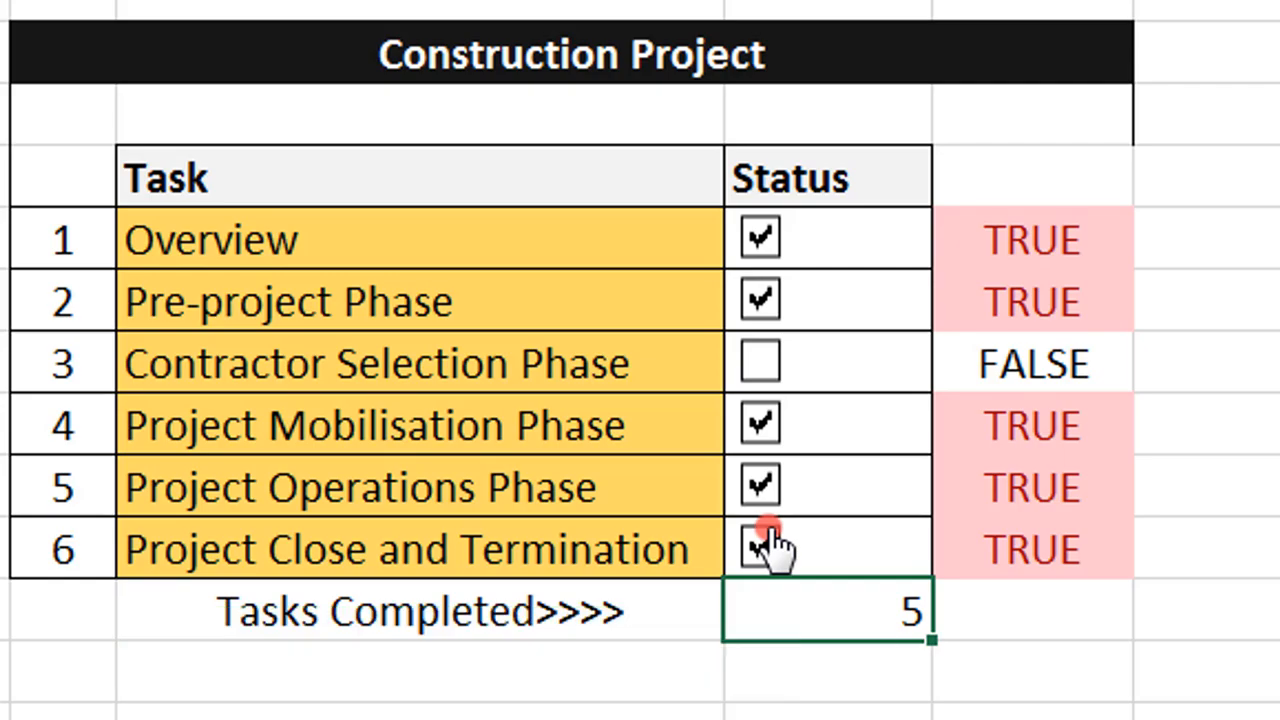